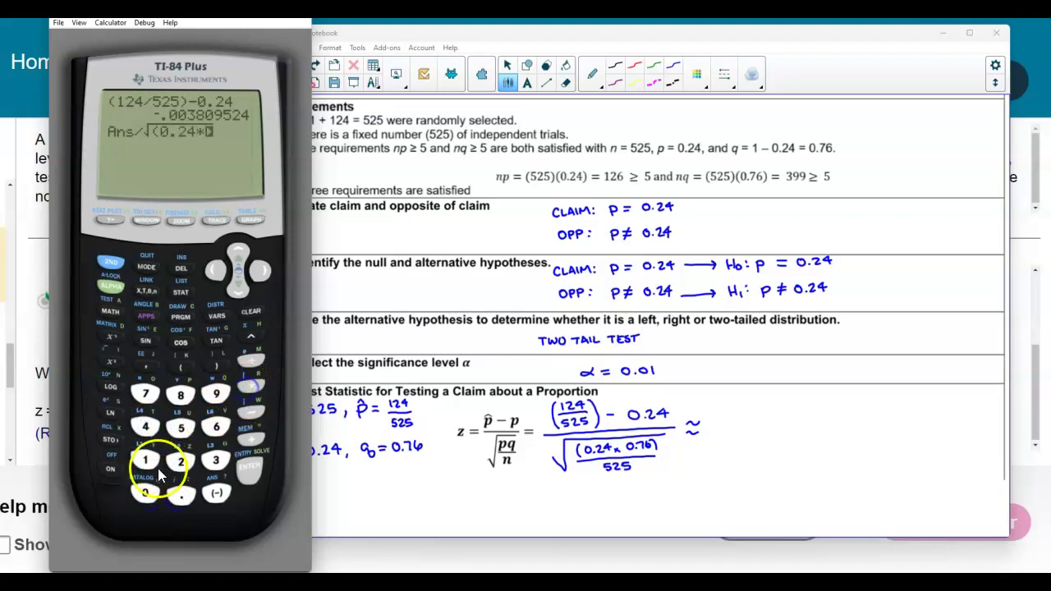
# Step: Complete the calculator expression as Ans/√((0.24*0.76)/525) and evaluate it
pyautogui.click(180, 495)
pyautogui.click(156, 397)
pyautogui.click(145, 426)
pyautogui.click(216, 276)
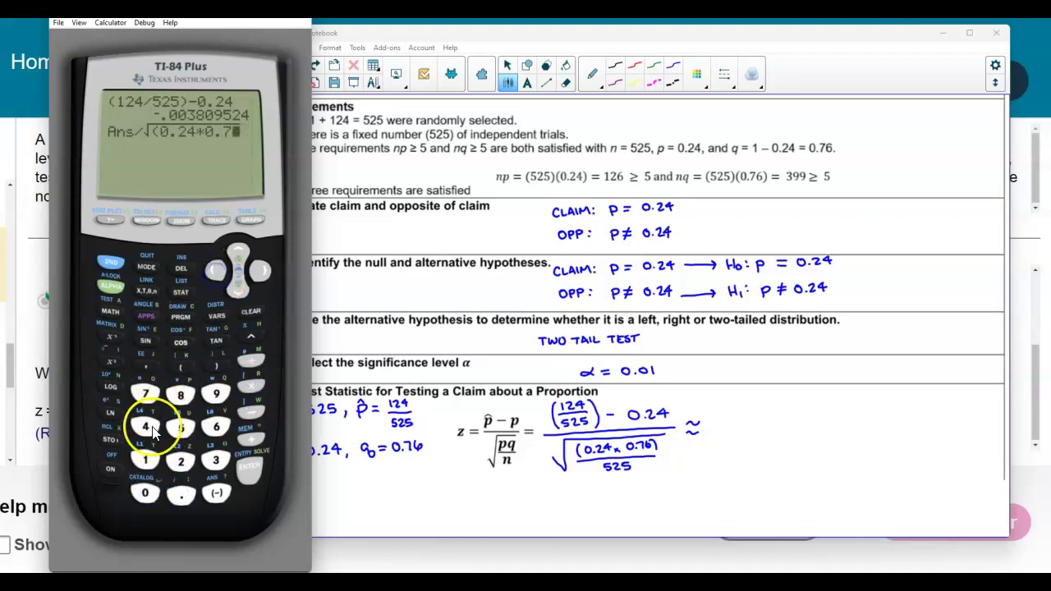
pyautogui.click(216, 427)
pyautogui.click(216, 366)
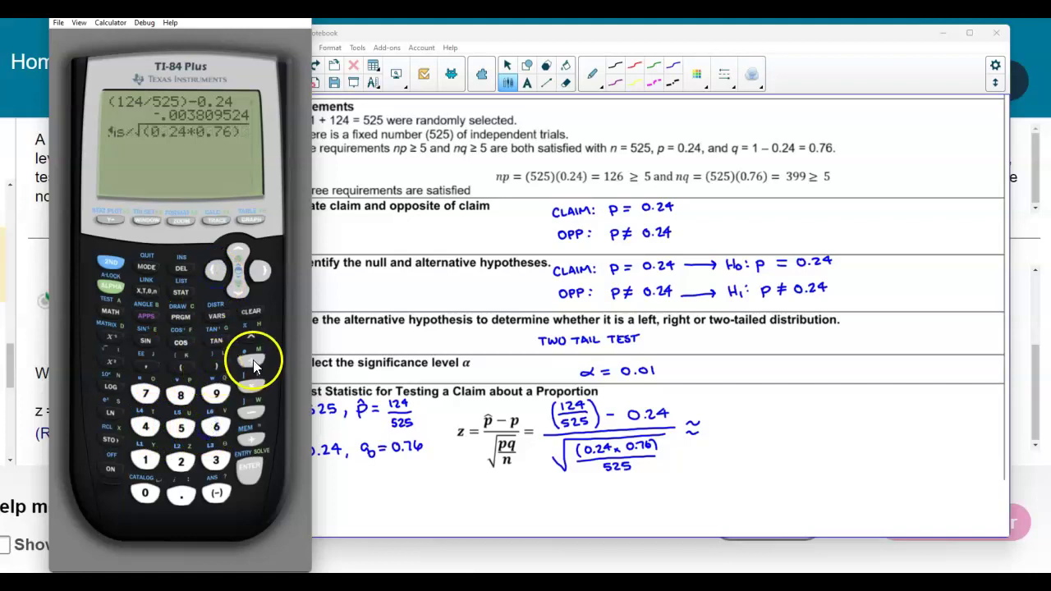
pyautogui.click(252, 360)
pyautogui.click(181, 427)
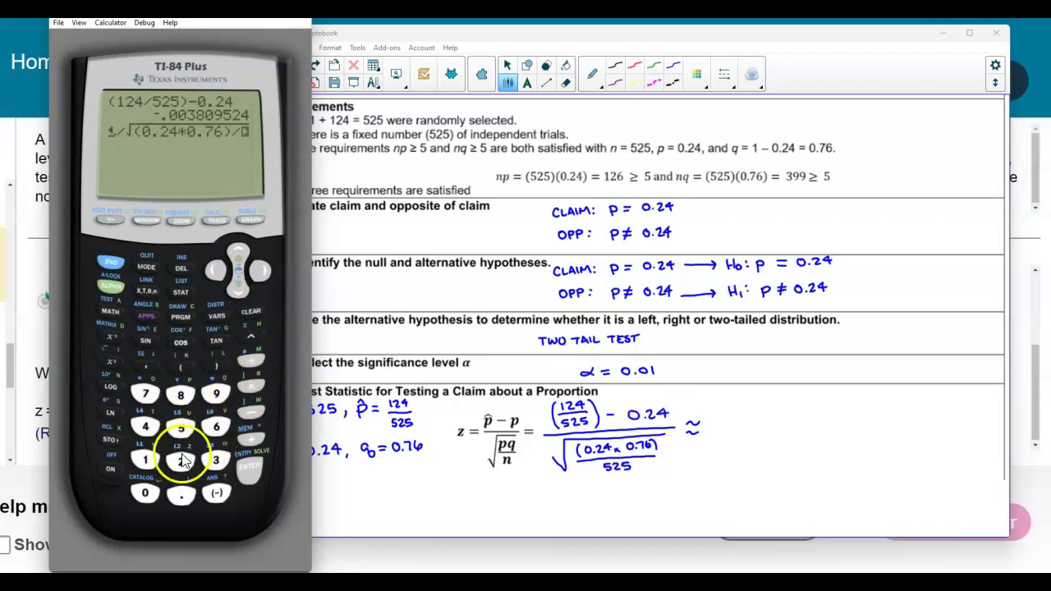
pyautogui.click(181, 460)
pyautogui.click(181, 429)
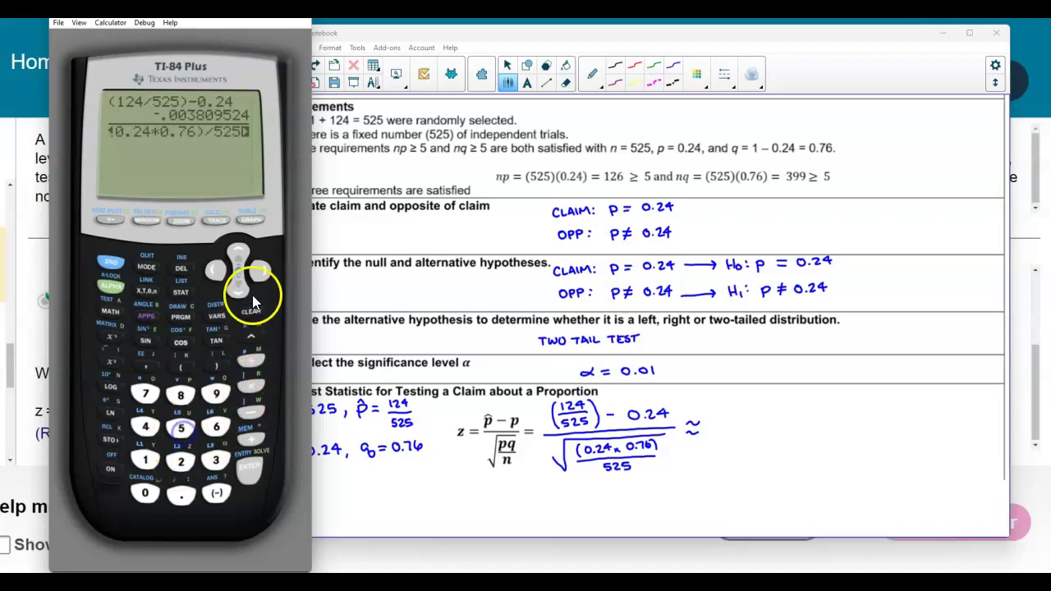
pyautogui.click(269, 449)
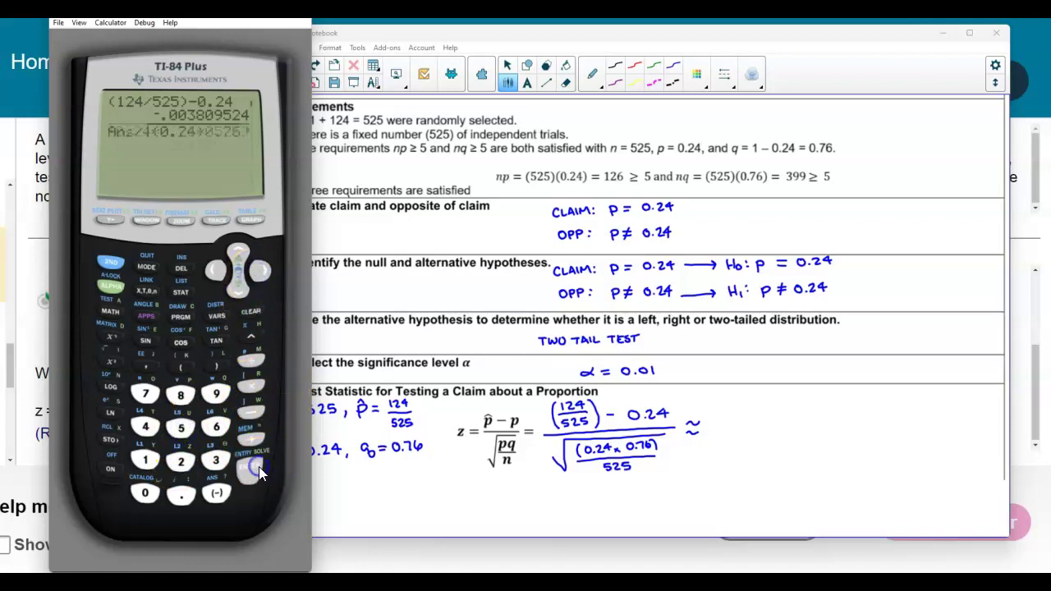
# Step: Place a screen capture of the calculator's result beside the test statistic formula in SMART Notebook and handwrite -0.20 after the ≈ sign
pyautogui.click(520, 351)
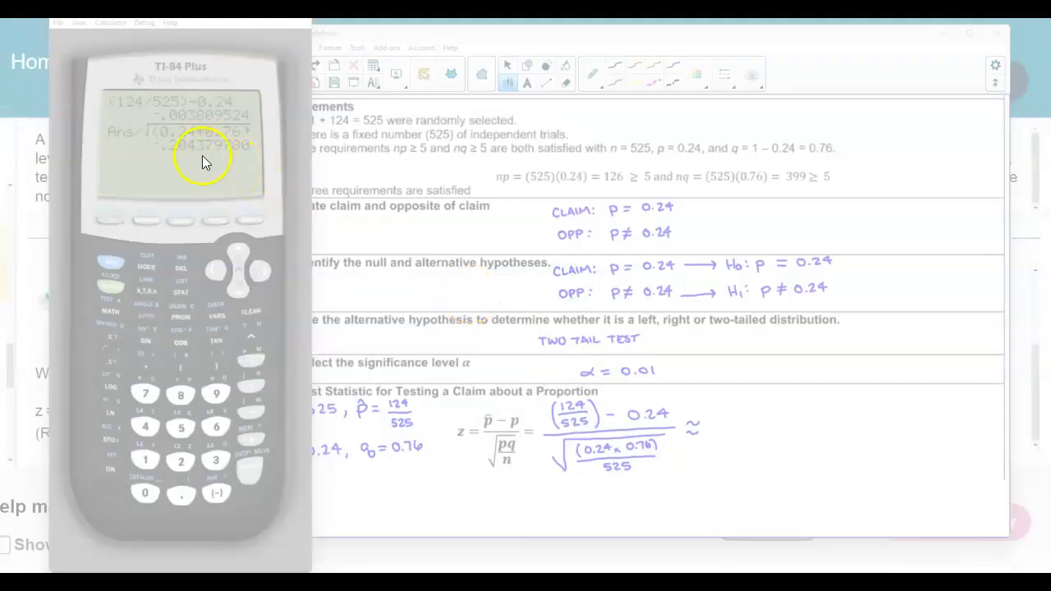
pyautogui.moveTo(143, 137); pyautogui.dragTo(253, 161)
pyautogui.click(492, 297)
pyautogui.moveTo(404, 168); pyautogui.dragTo(914, 434)
pyautogui.click(908, 470)
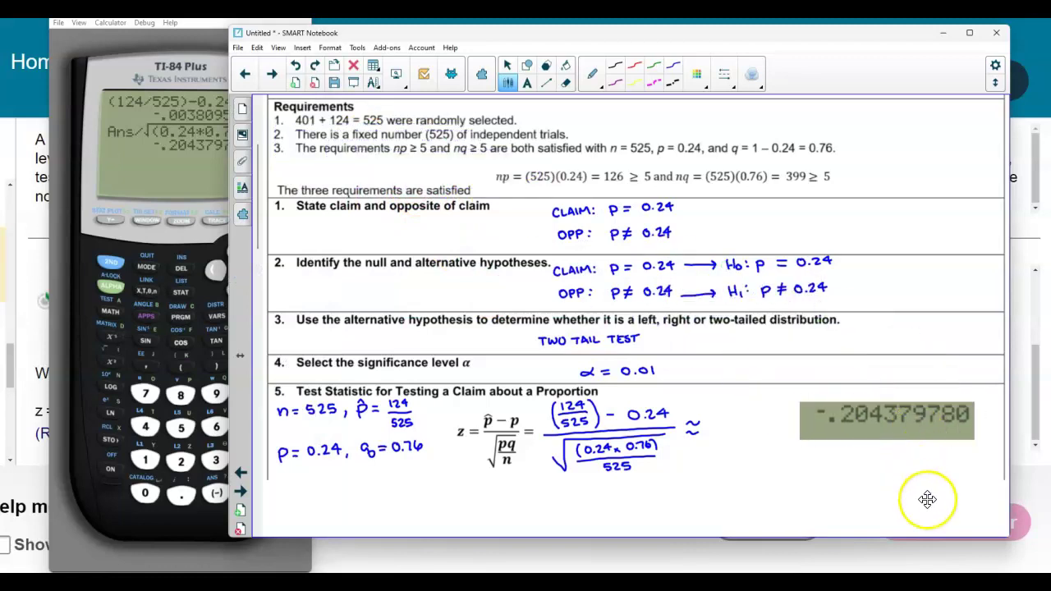
pyautogui.moveTo(725, 421)
pyautogui.mouseDown()
pyautogui.moveTo(742, 431)
pyautogui.moveTo(751, 422)
pyautogui.mouseUp()
pyautogui.click(729, 431)
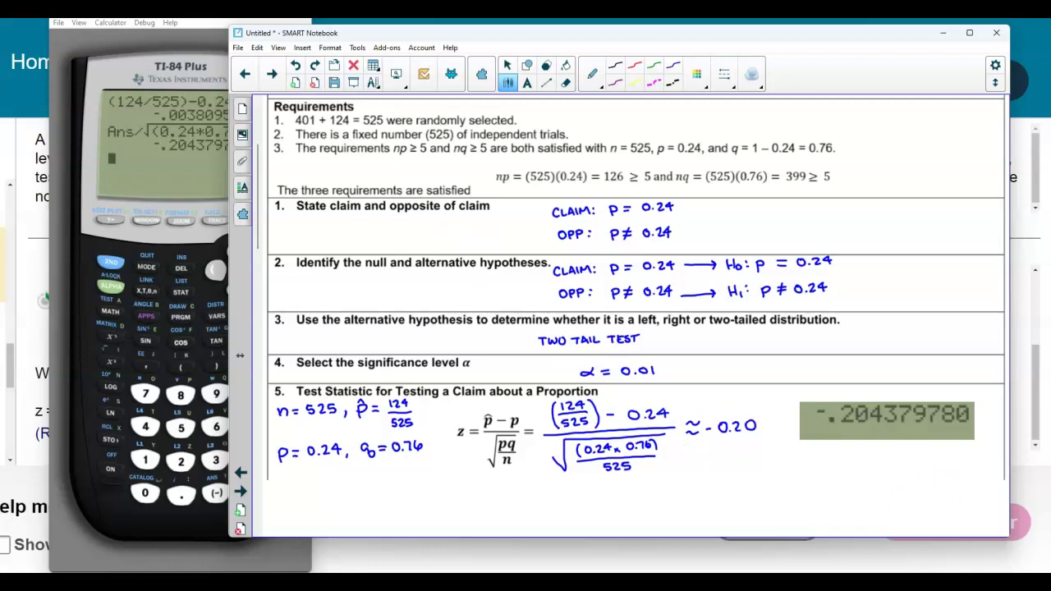
# Step: Switch to the homework page, submit -0.20 as the test statistic z, and dismiss the feedback
pyautogui.hotkey('alt', 'Tab')
pyautogui.click(68, 412)
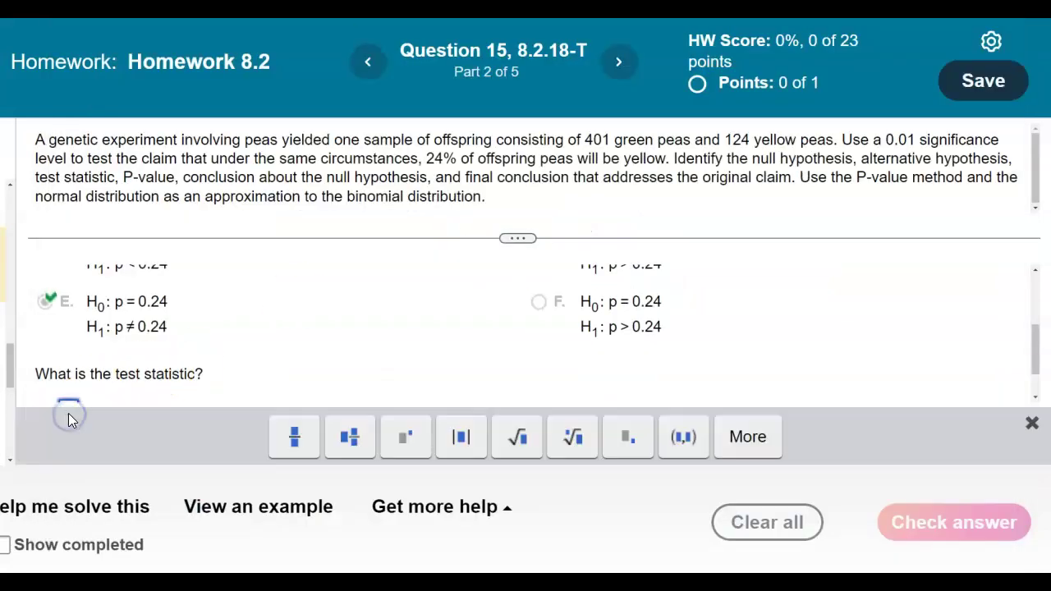
pyautogui.write('-0.')
pyautogui.write('20')
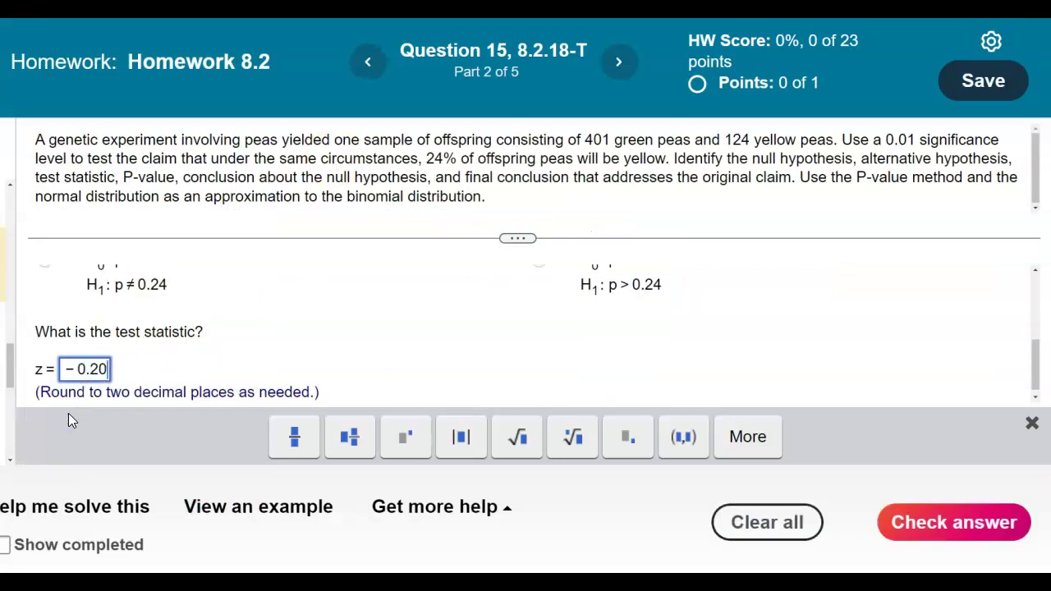
pyautogui.press('Return')
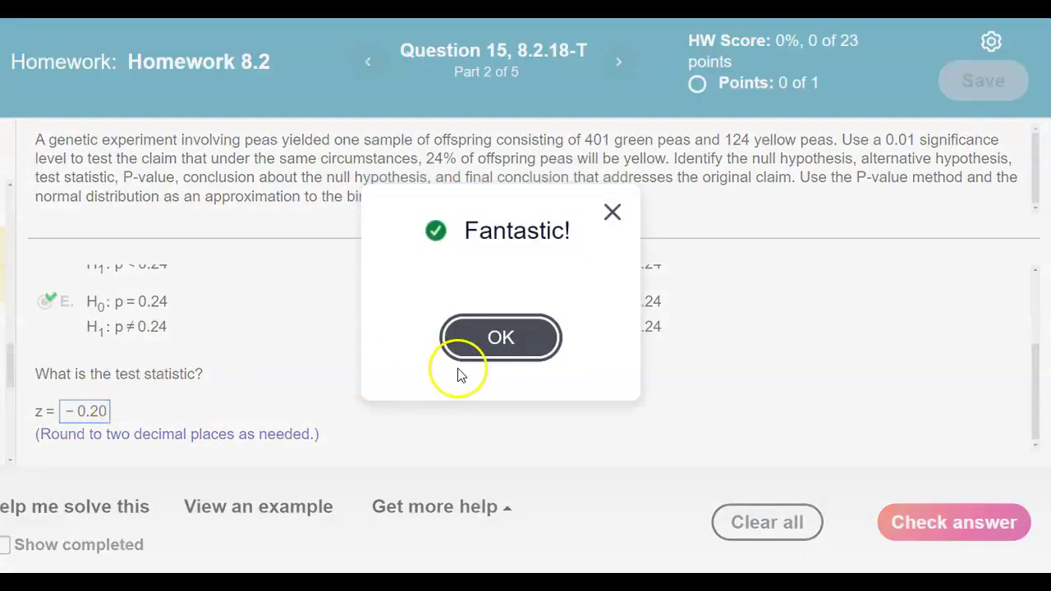
pyautogui.click(500, 349)
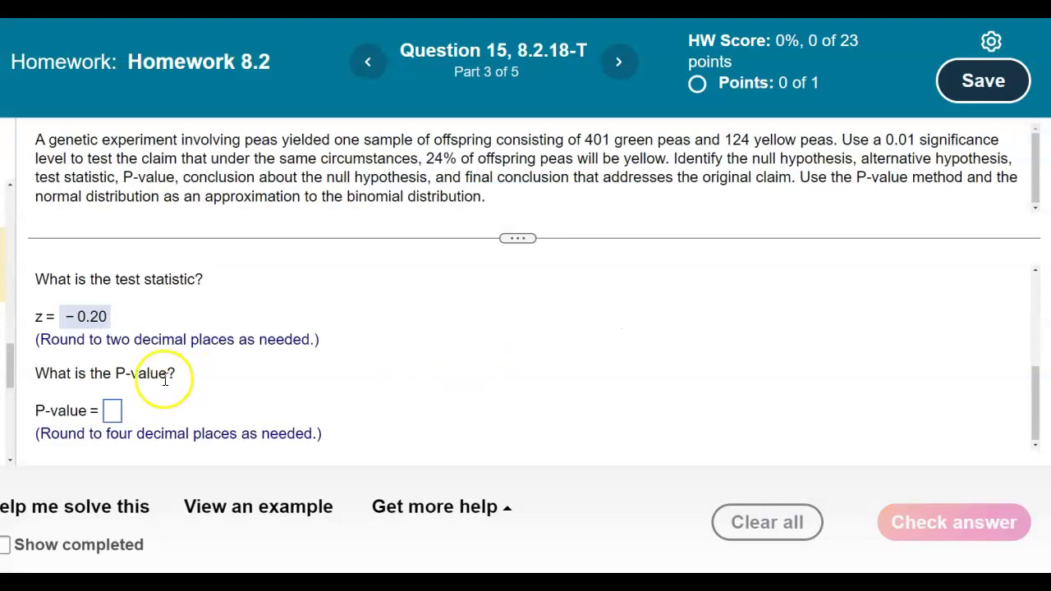
# Step: Return to SMART Notebook and extend the visible part of the worksheet to uncover section 6, the P-value and critical value methods
pyautogui.hotkey('alt', 'Tab')
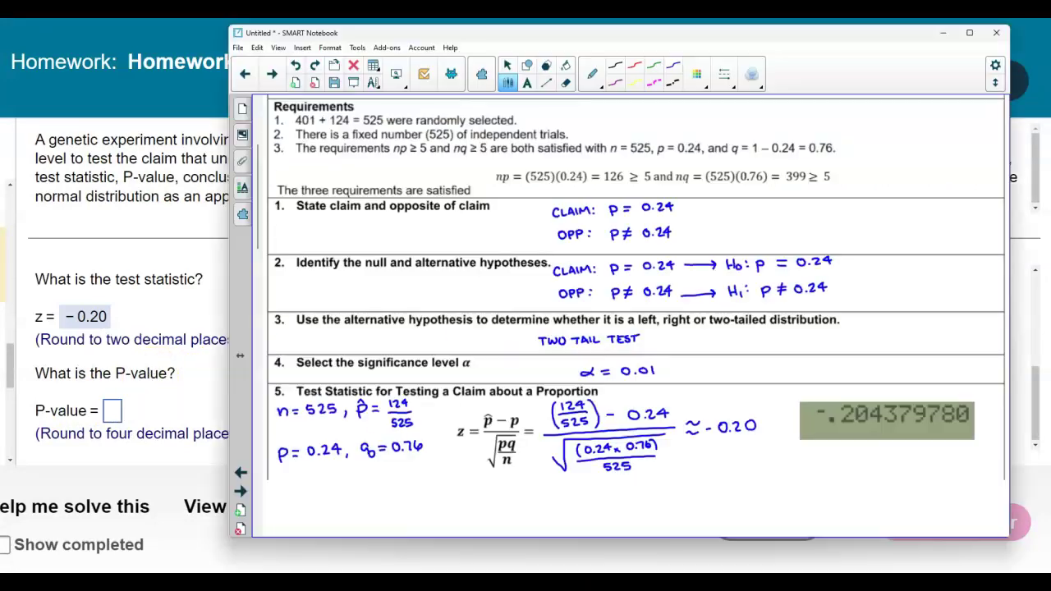
pyautogui.scroll(-3, 591, 447)
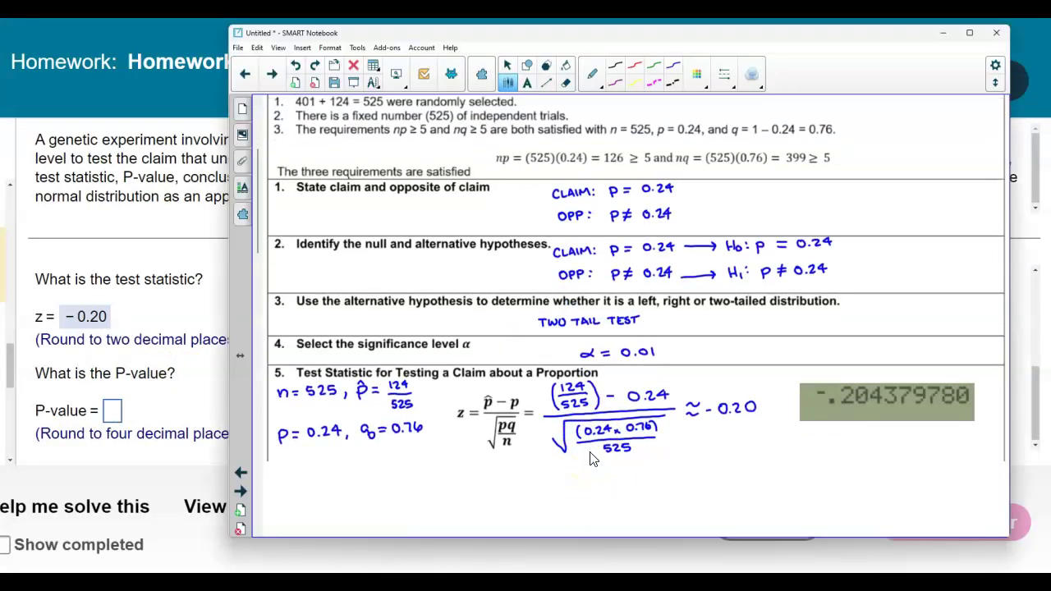
pyautogui.scroll(-2, 591, 458)
pyautogui.click(475, 340)
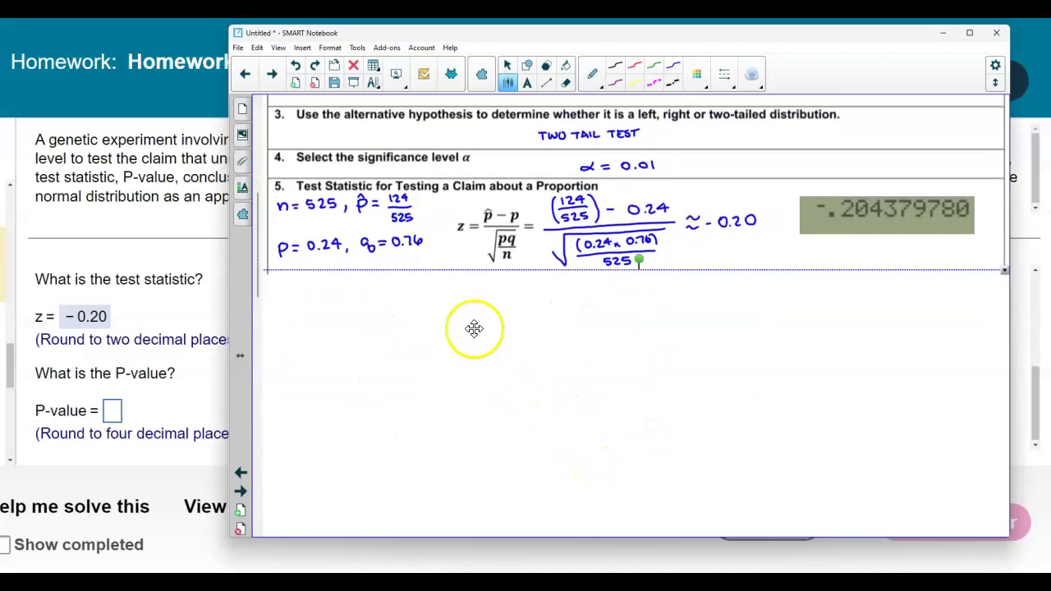
pyautogui.moveTo(483, 323); pyautogui.dragTo(501, 400)
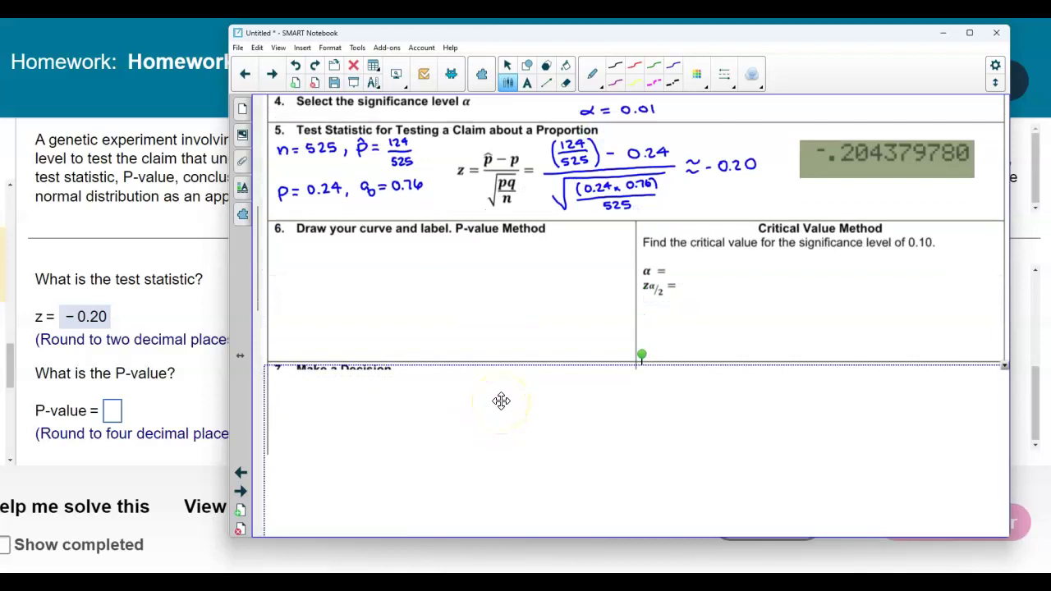
# Step: Draw a bell curve over a horizontal baseline in the P-value section and mark its centre as 0
pyautogui.moveTo(277, 341); pyautogui.dragTo(481, 338)
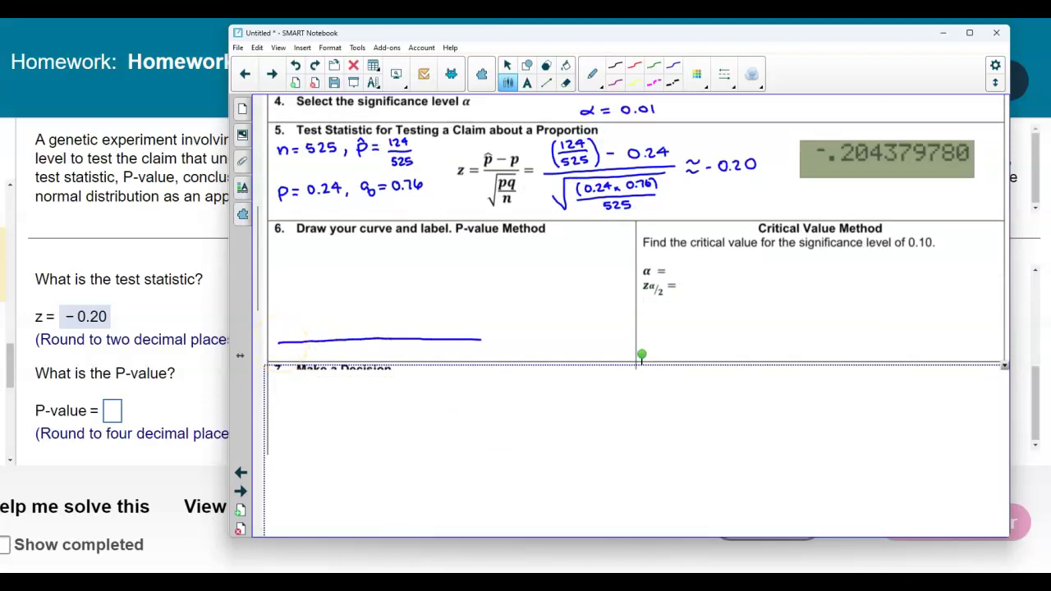
pyautogui.moveTo(318, 324); pyautogui.dragTo(344, 270)
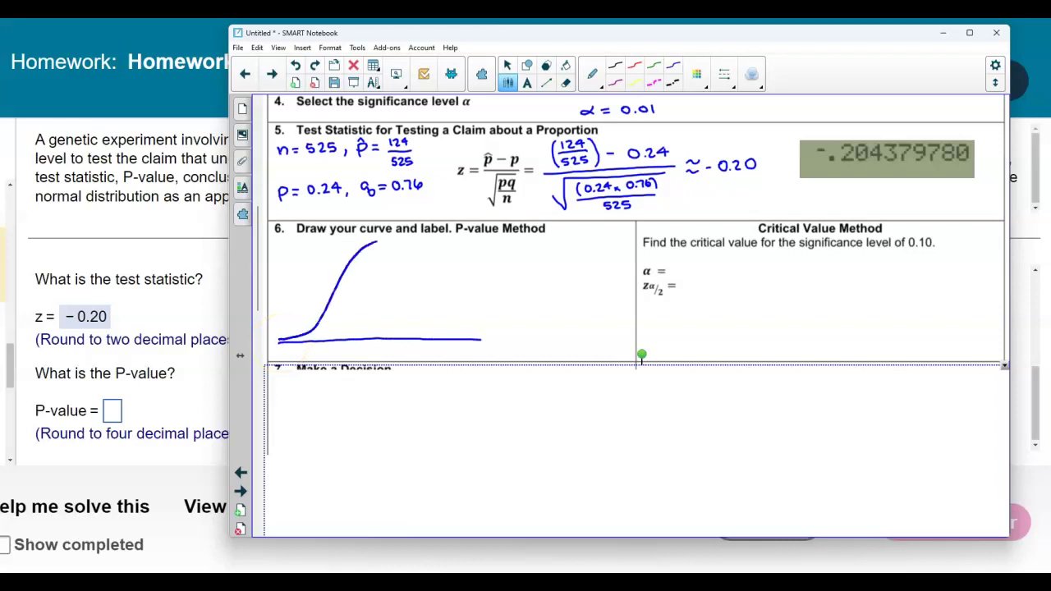
pyautogui.moveTo(389, 241); pyautogui.dragTo(483, 333)
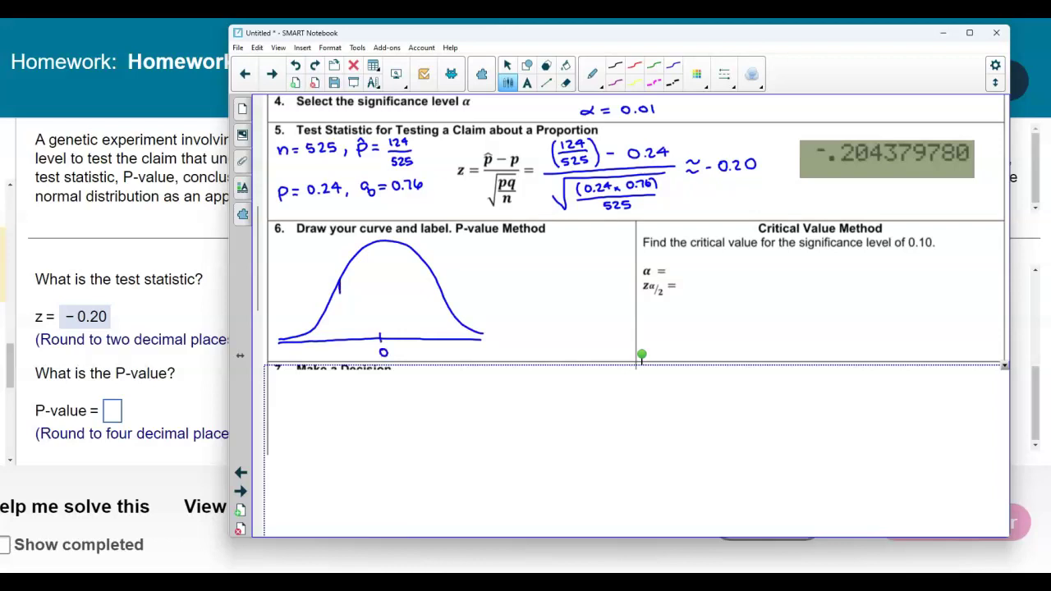
# Step: Label z = -0.20 on the baseline to the left of 0 and shade both tails of the curve
pyautogui.moveTo(340, 322); pyautogui.dragTo(342, 337)
pyautogui.moveTo(367, 348)
pyautogui.mouseDown()
pyautogui.moveTo(338, 297)
pyautogui.moveTo(295, 343)
pyautogui.moveTo(331, 333)
pyautogui.mouseUp()
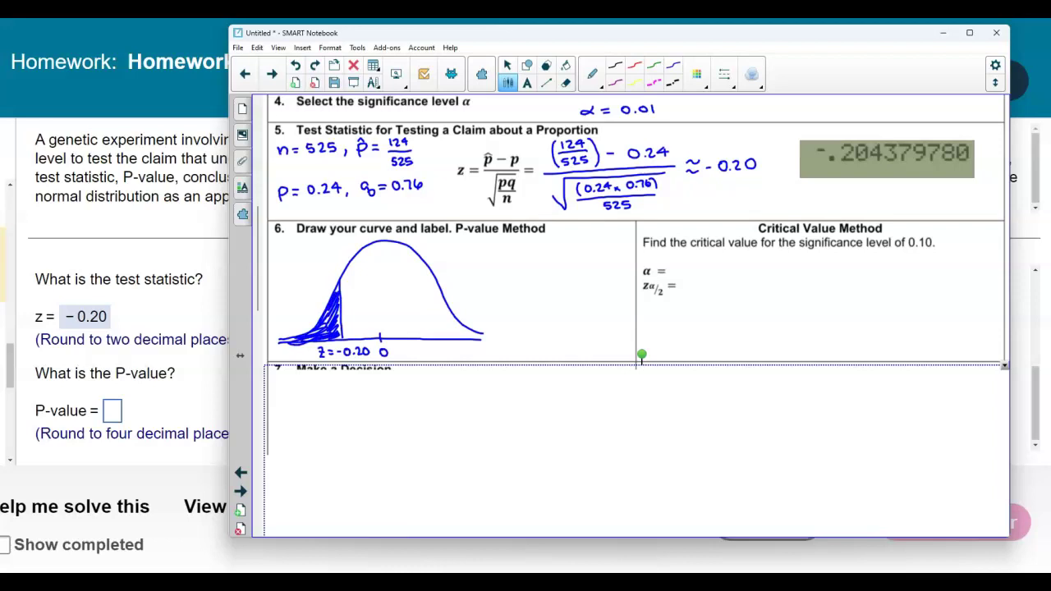
pyautogui.moveTo(436, 317); pyautogui.dragTo(437, 338)
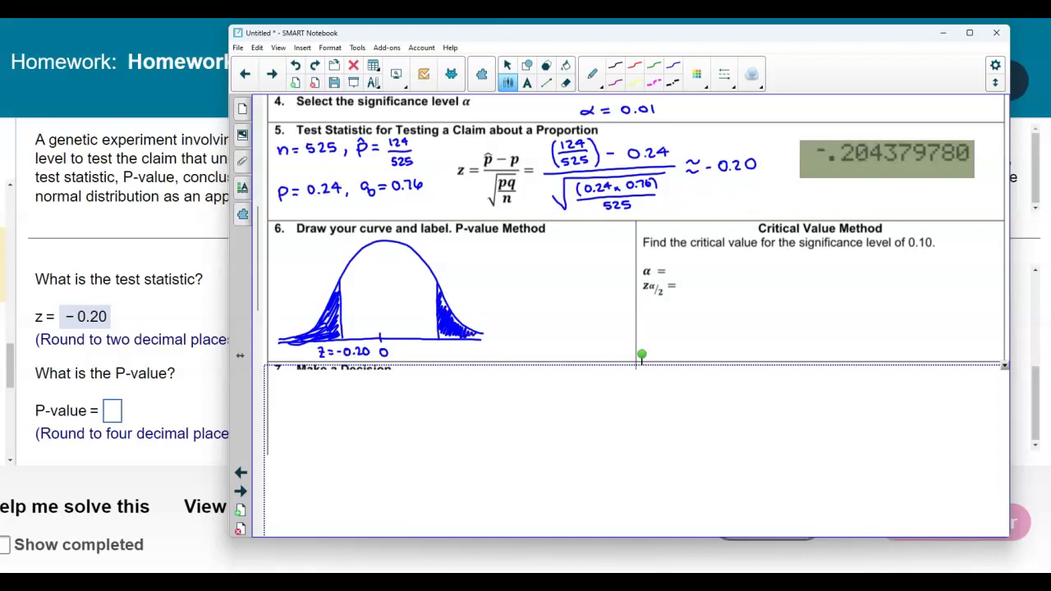
# Step: Draw arrows from both shaded tails to a handwritten label reading P-VALUE = P(z ≤ -0.20) =
pyautogui.moveTo(342, 300); pyautogui.dragTo(473, 255)
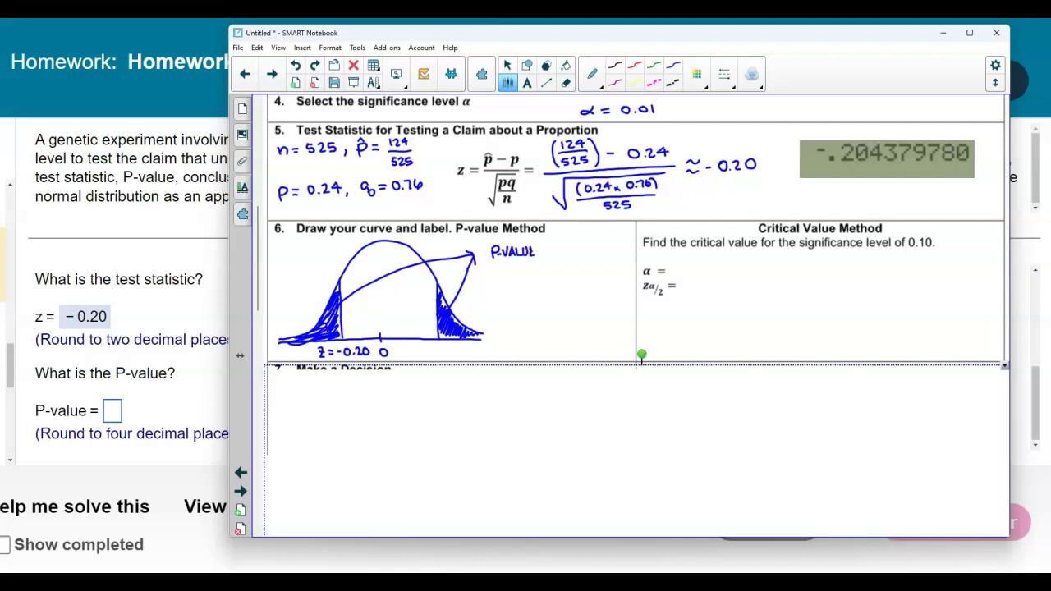
pyautogui.moveTo(542, 244)
pyautogui.mouseDown()
pyautogui.moveTo(542, 256)
pyautogui.moveTo(563, 254)
pyautogui.mouseUp()
pyautogui.moveTo(607, 254); pyautogui.dragTo(608, 245)
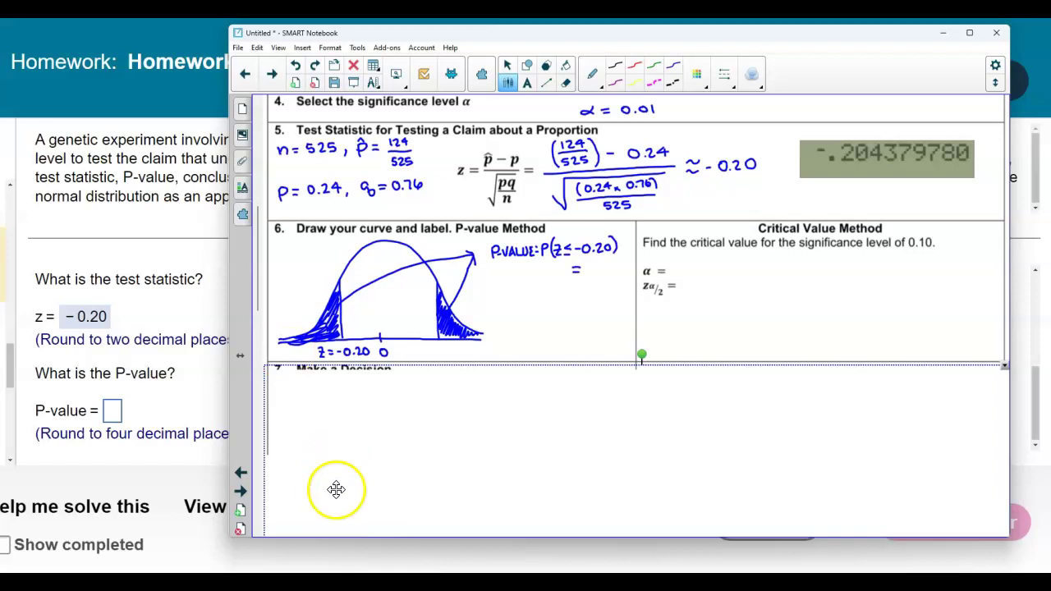
# Step: Try to launch StatCrunch from the homework question's help options
pyautogui.moveTo(440, 41); pyautogui.dragTo(634, 42)
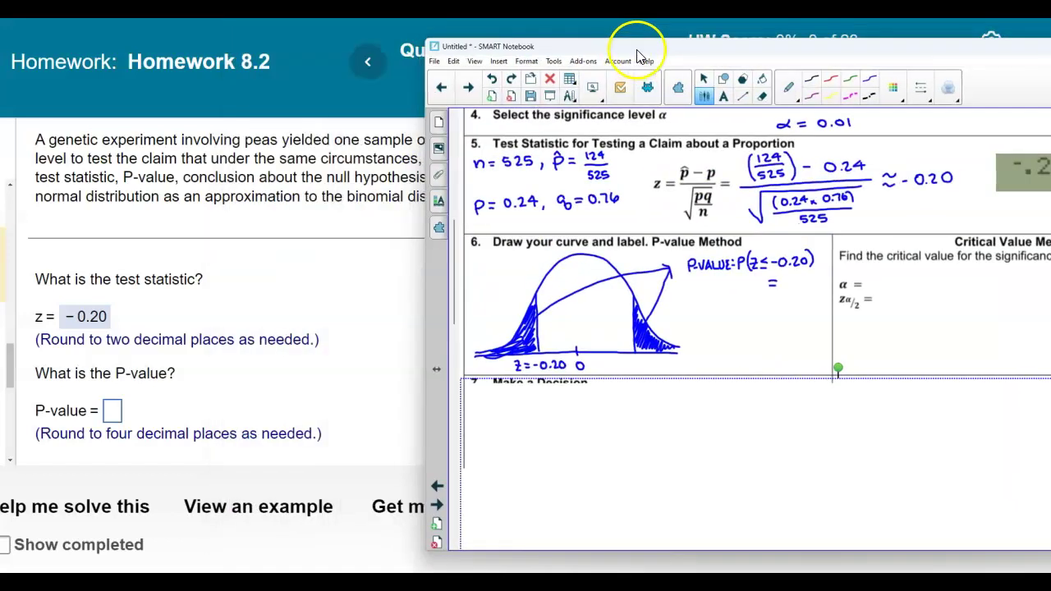
pyautogui.click(416, 507)
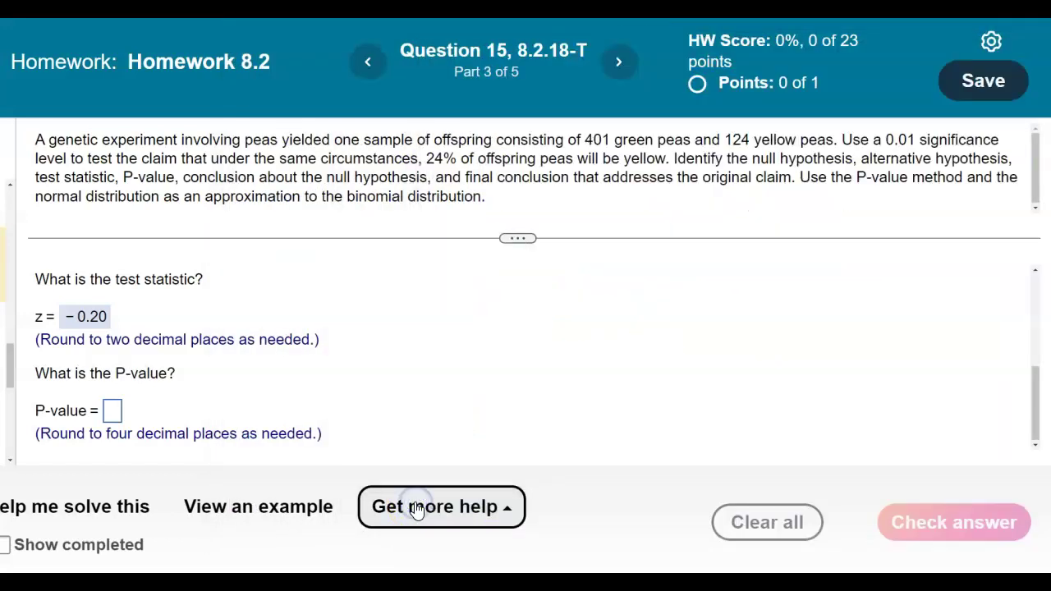
pyautogui.click(417, 506)
pyautogui.click(433, 405)
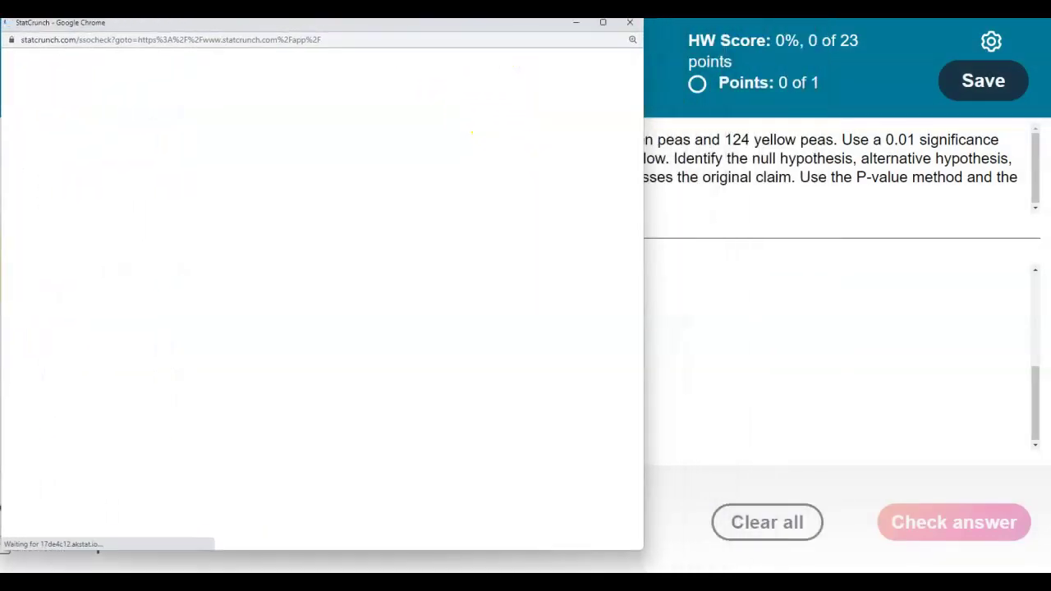
pyautogui.moveTo(598, 579)
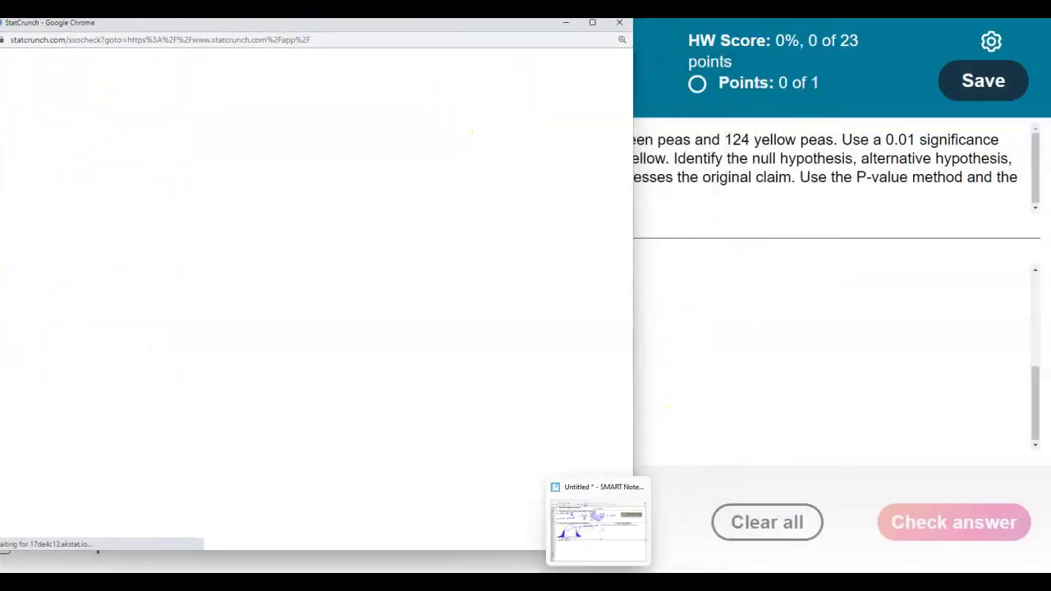
pyautogui.click(597, 521)
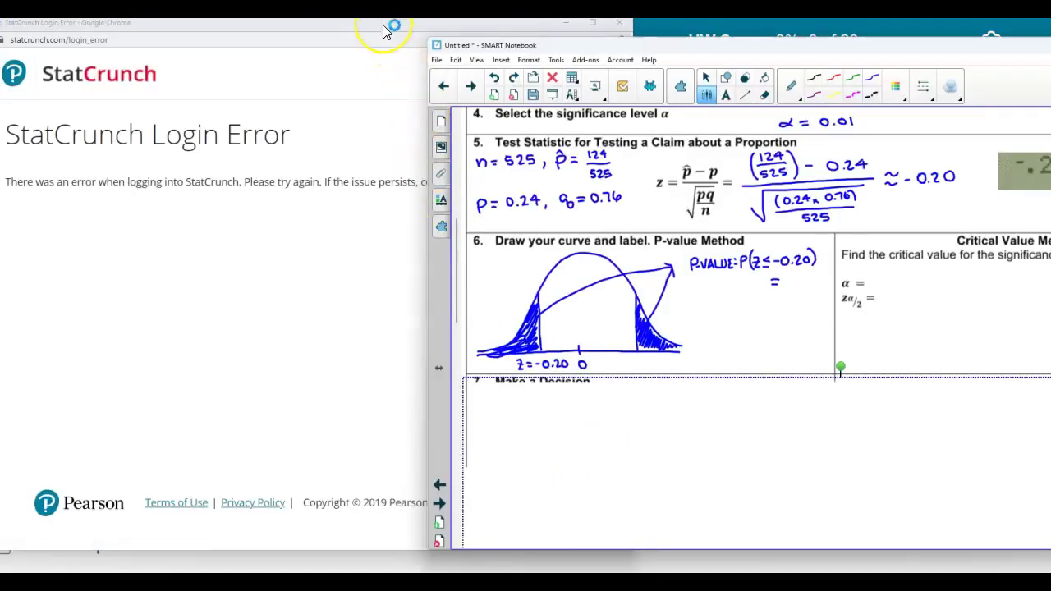
pyautogui.click(621, 25)
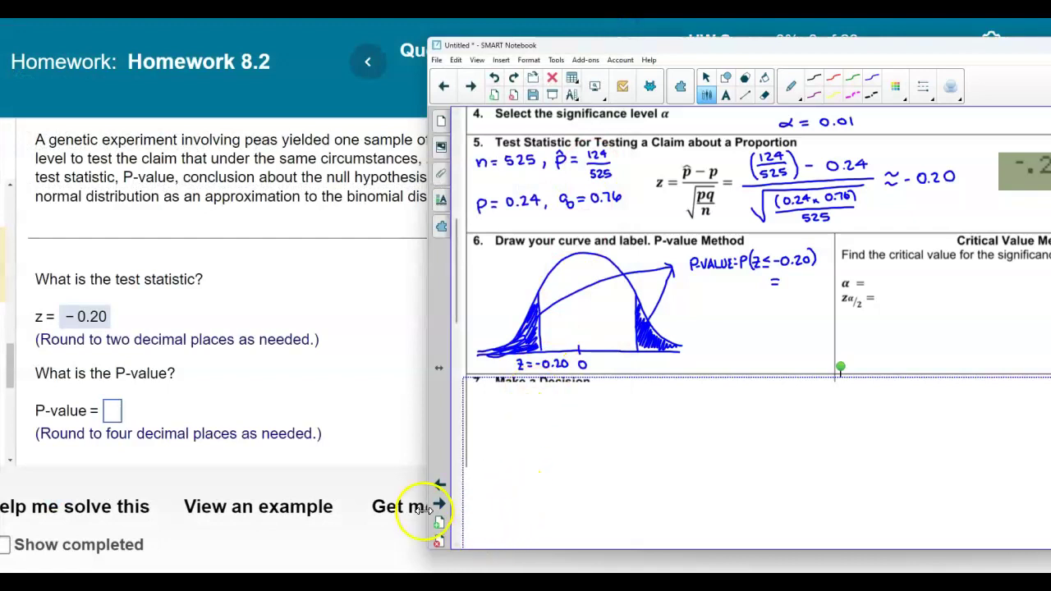
# Step: Launch StatCrunch again from the question's help options and bring the SMART Notebook worksheet back beside it
pyautogui.click(400, 507)
pyautogui.click(441, 426)
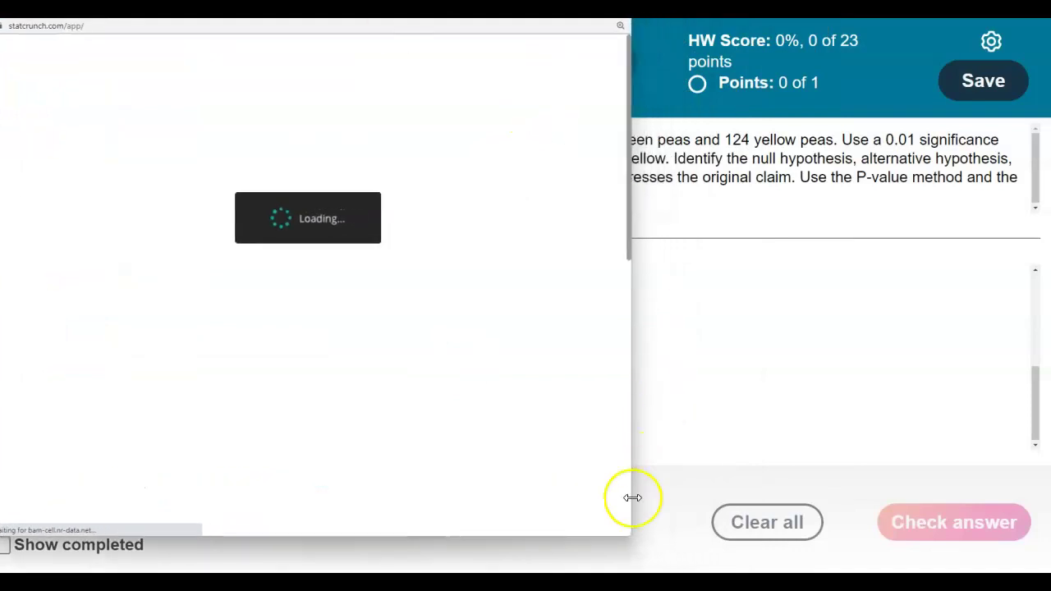
pyautogui.moveTo(599, 575)
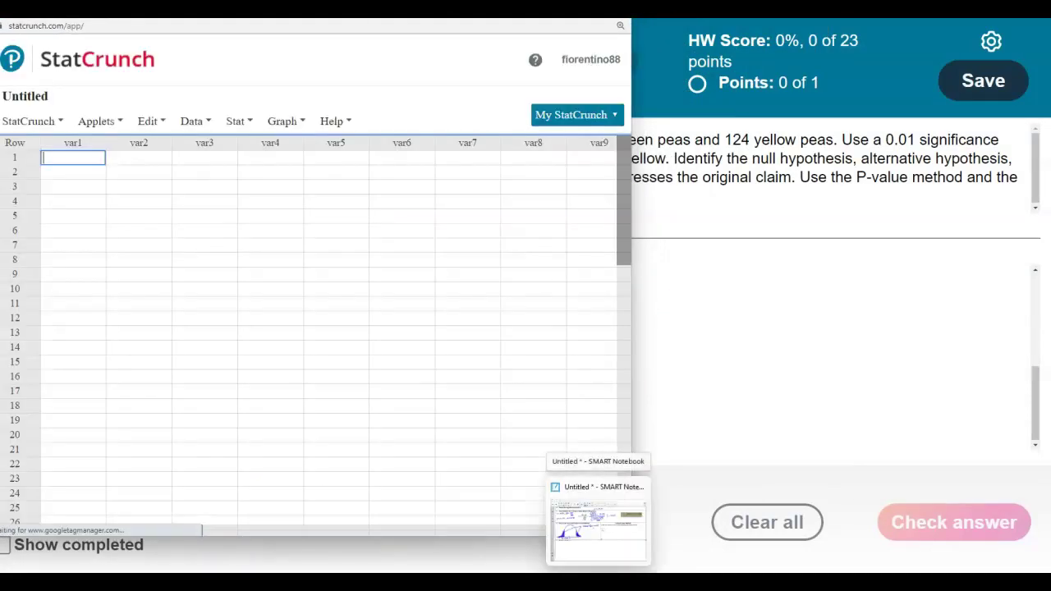
pyautogui.click(598, 522)
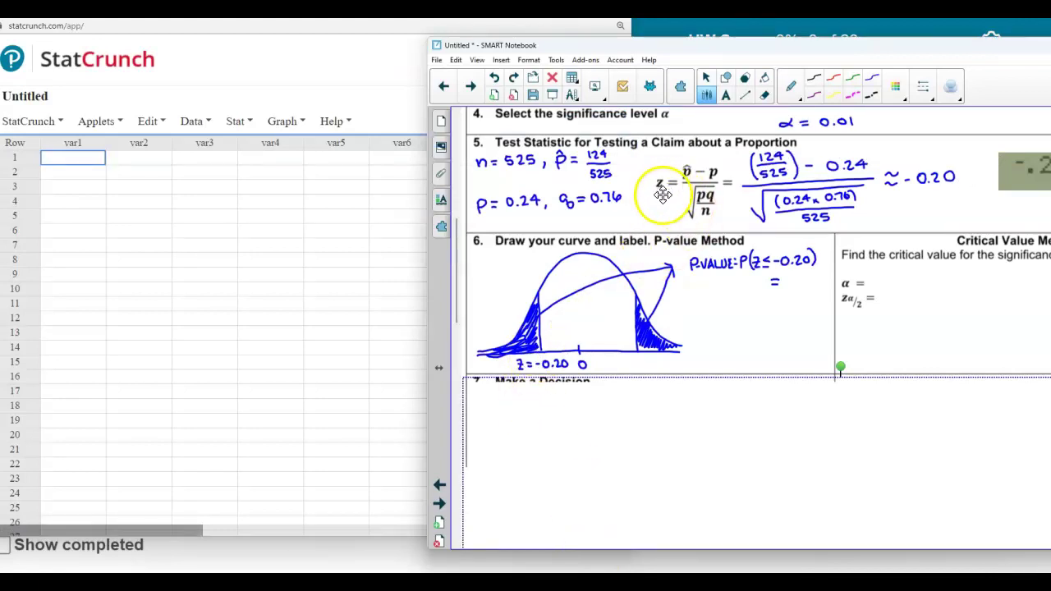
# Step: Open StatCrunch's Normal calculator and arrange it side by side with the SMART Notebook worksheet
pyautogui.click(236, 121)
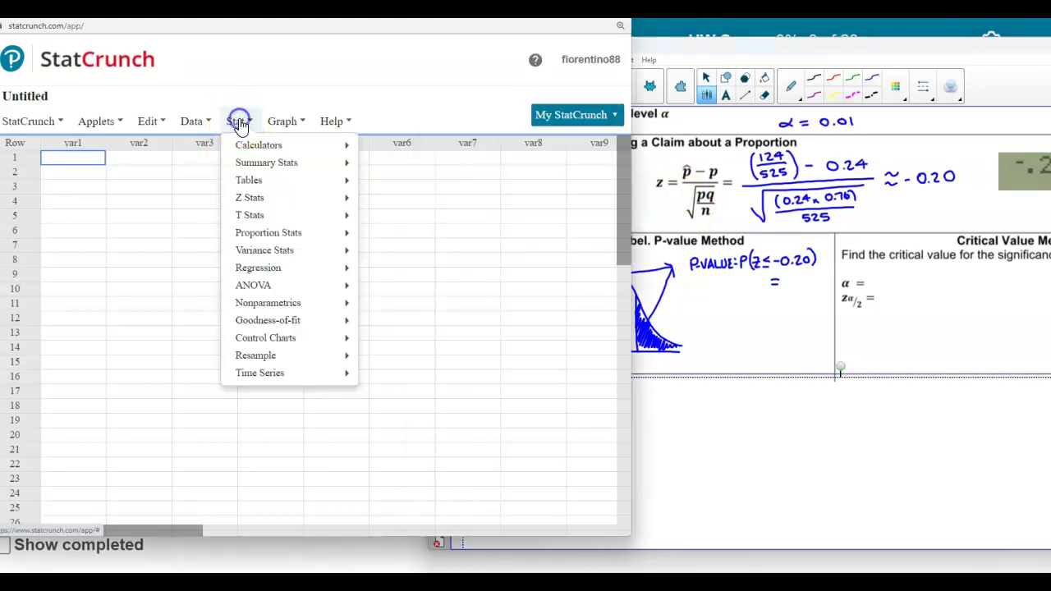
pyautogui.moveTo(256, 148)
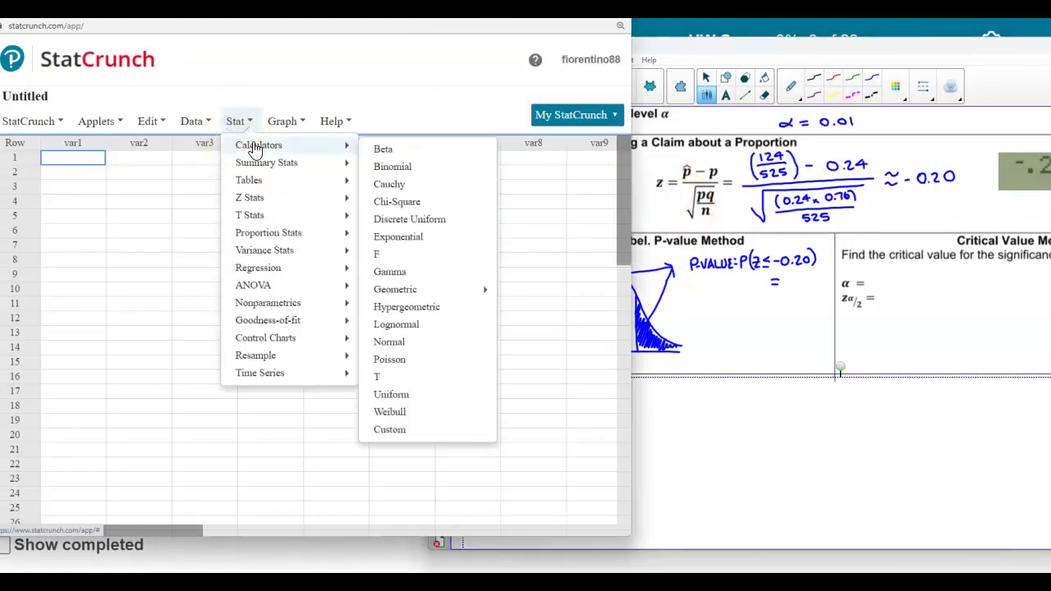
pyautogui.click(397, 341)
pyautogui.moveTo(429, 142); pyautogui.dragTo(334, 101)
pyautogui.moveTo(711, 47); pyautogui.dragTo(773, 36)
pyautogui.click(779, 84)
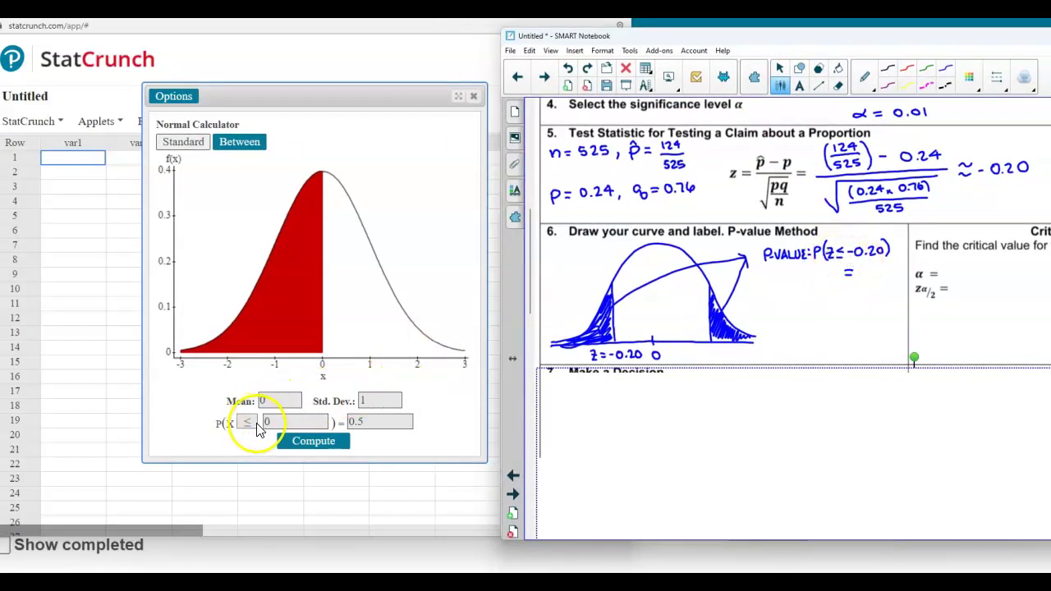
# Step: Compute P(X ≤ -0.20) in the Normal calculator and handwrite = 0.421 and 2(0.421) = 0.841 beside the worksheet's curve
pyautogui.doubleClick(274, 423)
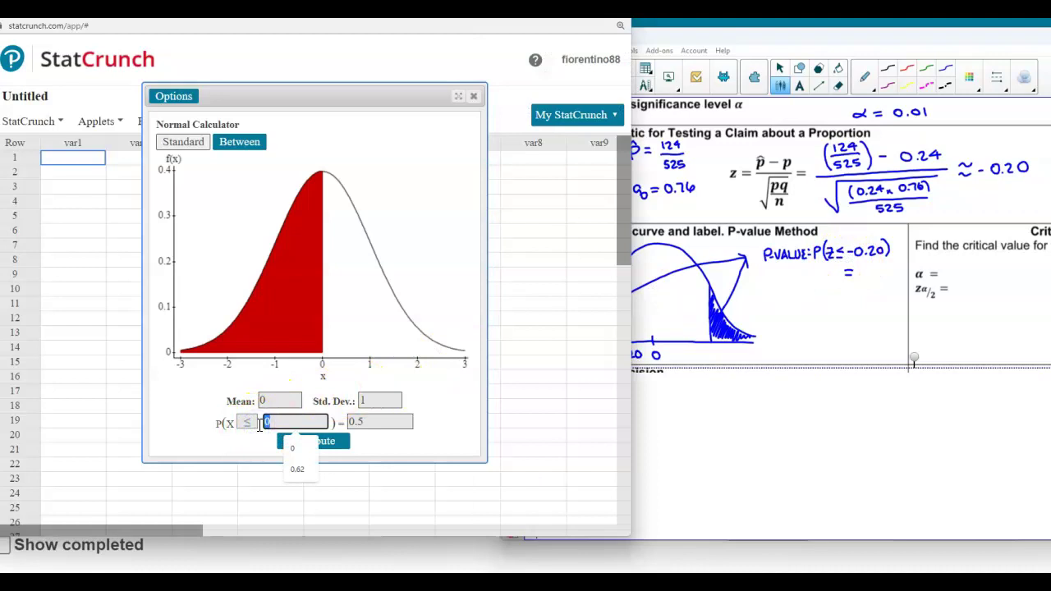
pyautogui.write('-0.20')
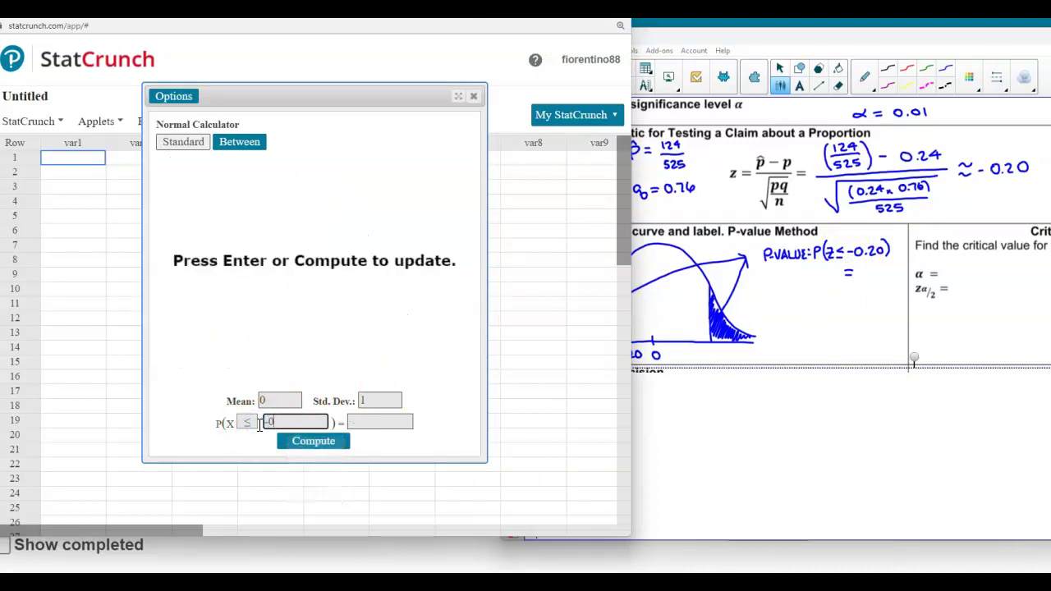
pyautogui.press('Return')
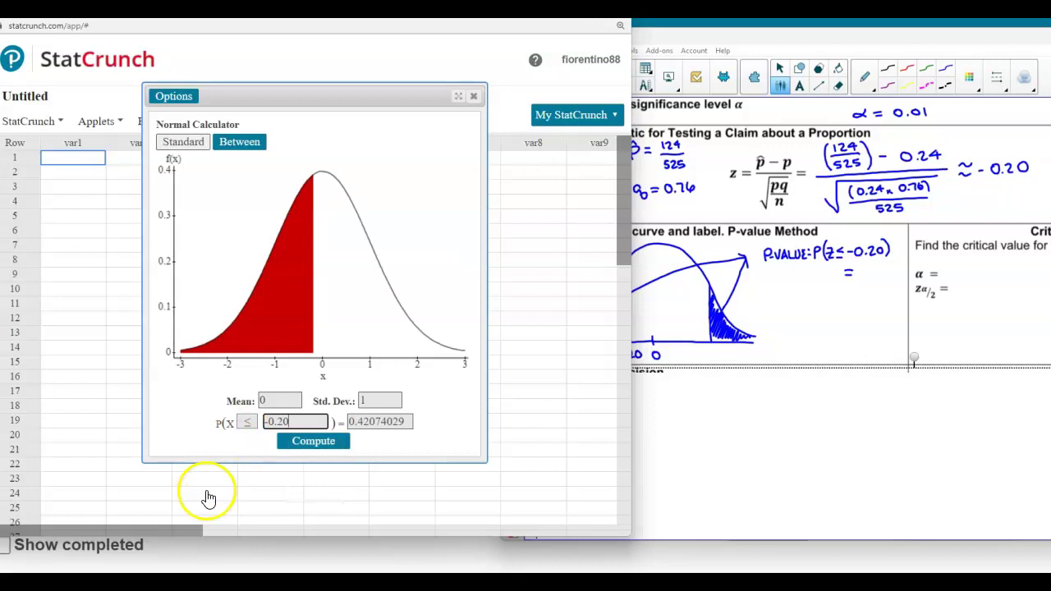
pyautogui.moveTo(375, 422); pyautogui.dragTo(348, 421)
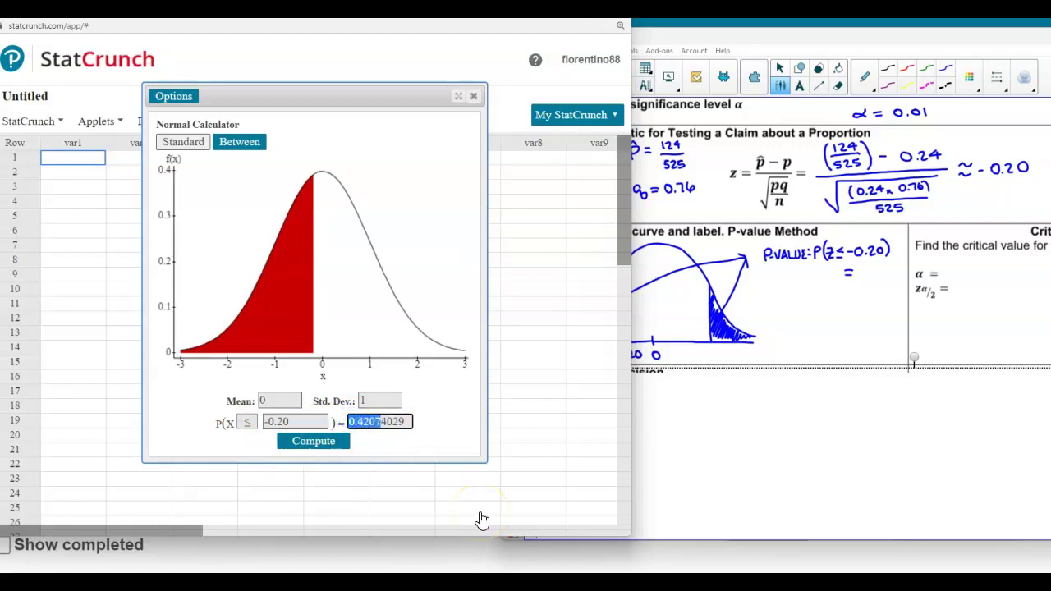
pyautogui.click(862, 269)
pyautogui.click(868, 273)
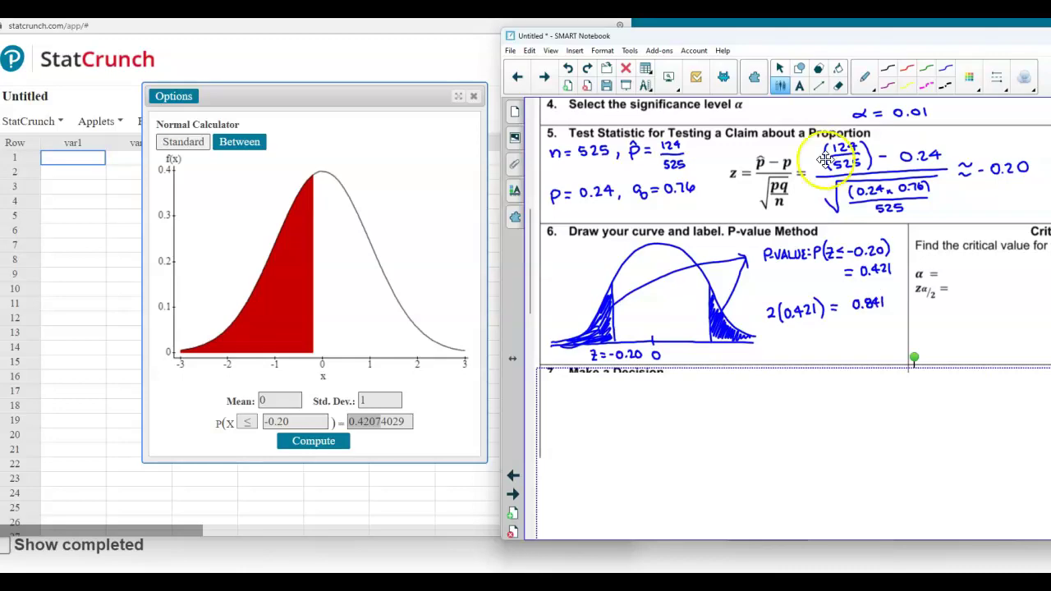
# Step: Return to the homework question, enter 0.841 as the P-value, submit it and dismiss the feedback
pyautogui.hotkey('alt', 'Tab')
pyautogui.click(112, 411)
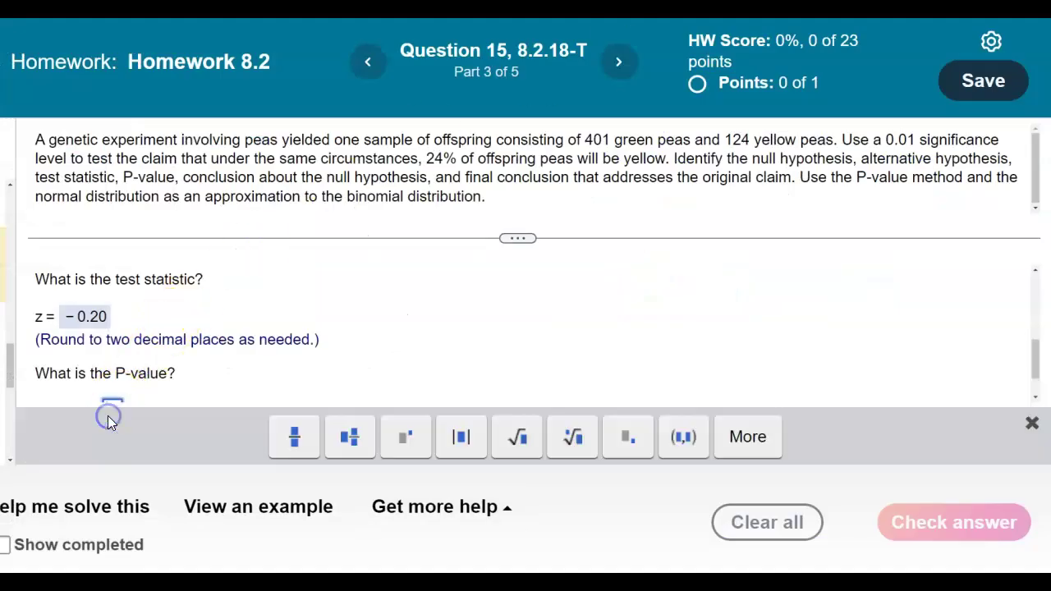
pyautogui.write('0.841')
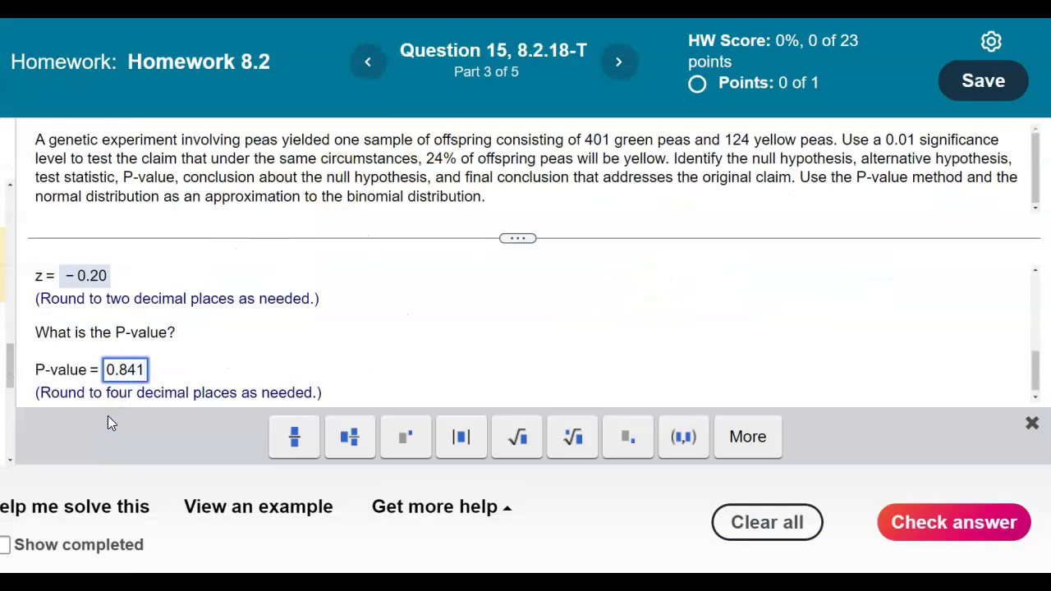
pyautogui.press('Return')
pyautogui.click(500, 329)
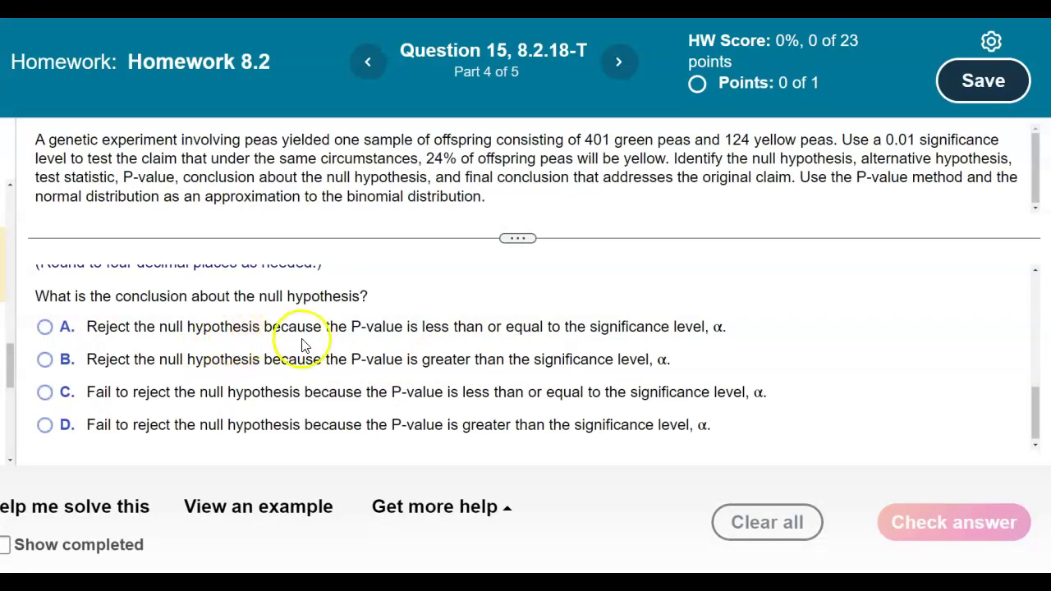
# Step: Bring the SMART Notebook worksheet back, centre its window and uncover section 7, Make a Decision, down to the P-value vs α comparison
pyautogui.moveTo(598, 579)
pyautogui.click(598, 521)
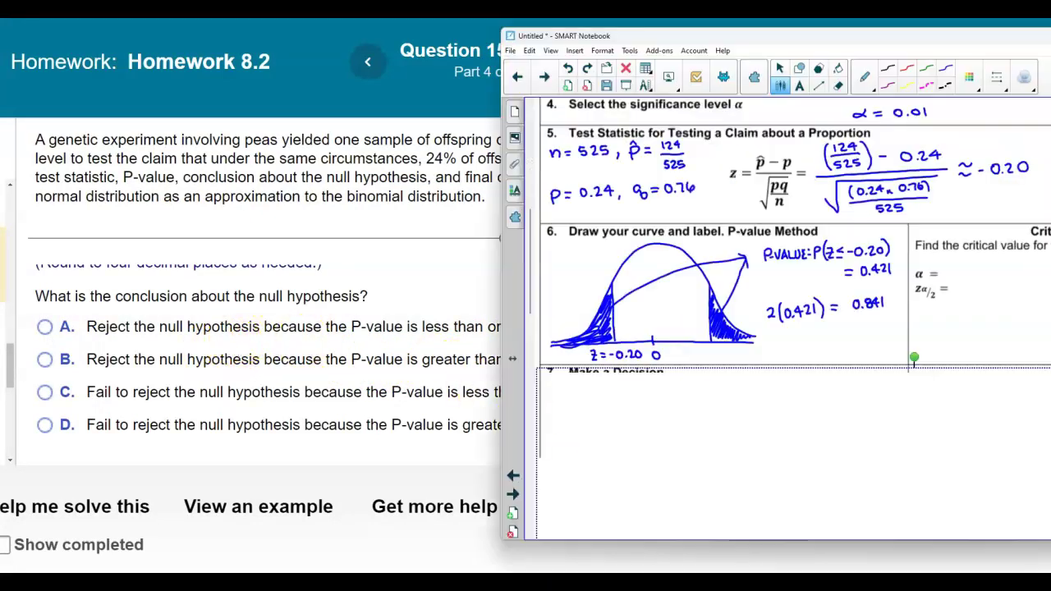
pyautogui.moveTo(698, 32); pyautogui.dragTo(443, 40)
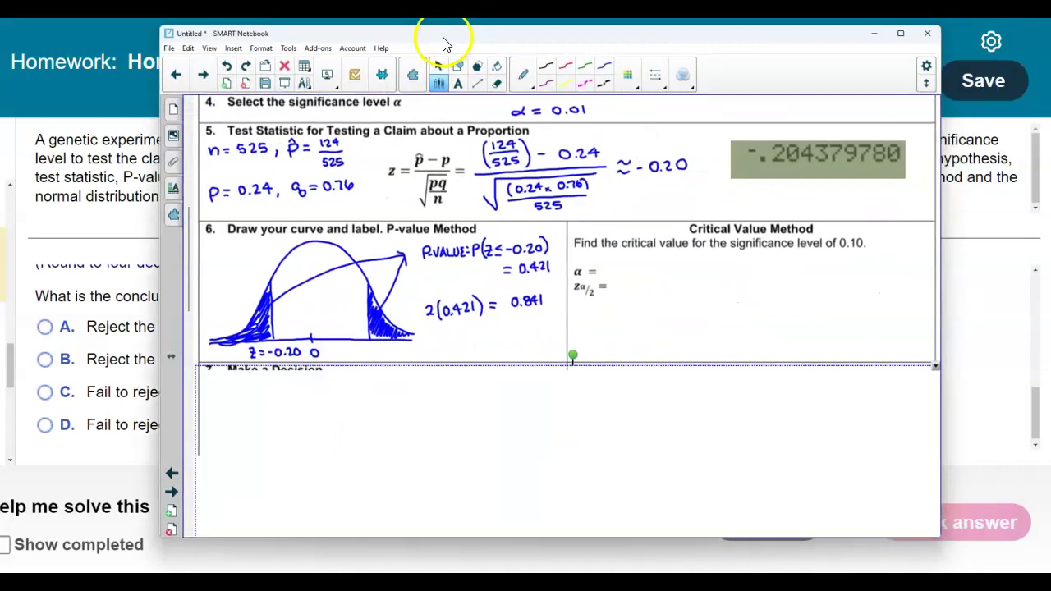
pyautogui.scroll(-1, 508, 298)
pyautogui.scroll(1, 522, 276)
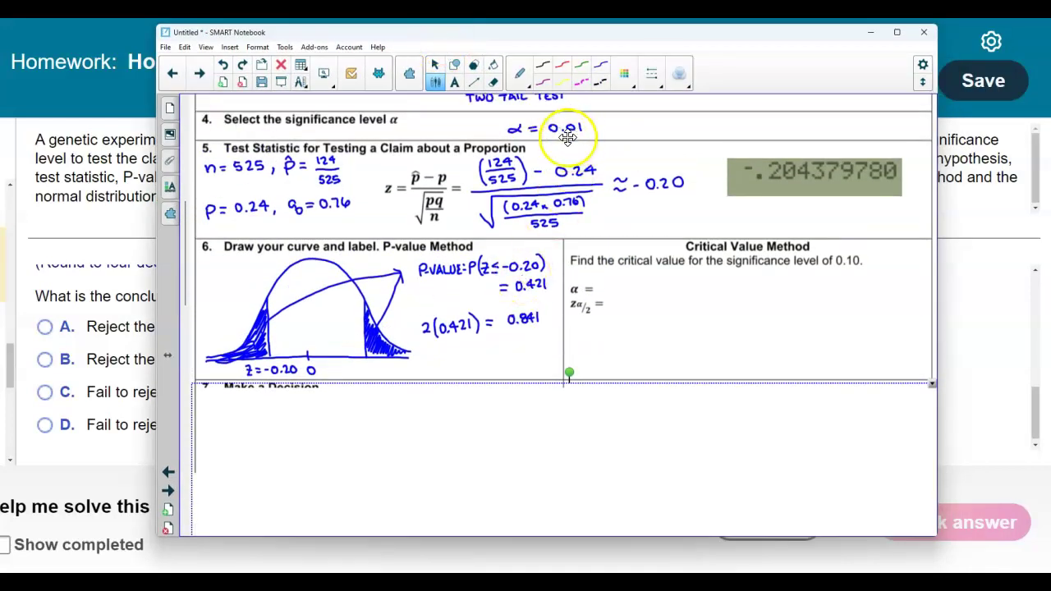
pyautogui.scroll(-2, 550, 229)
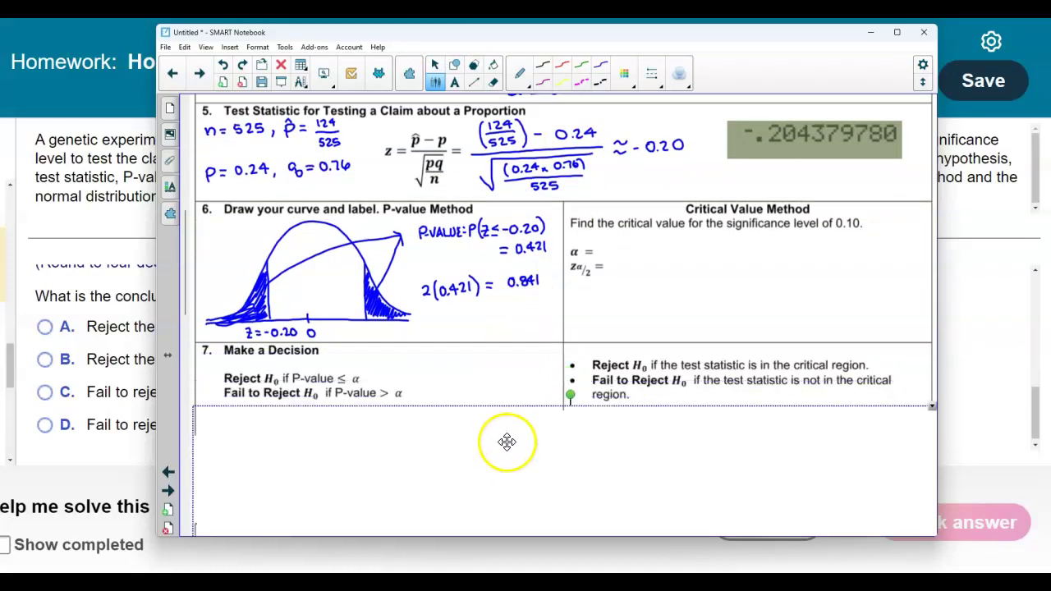
pyautogui.scroll(-1, 506, 441)
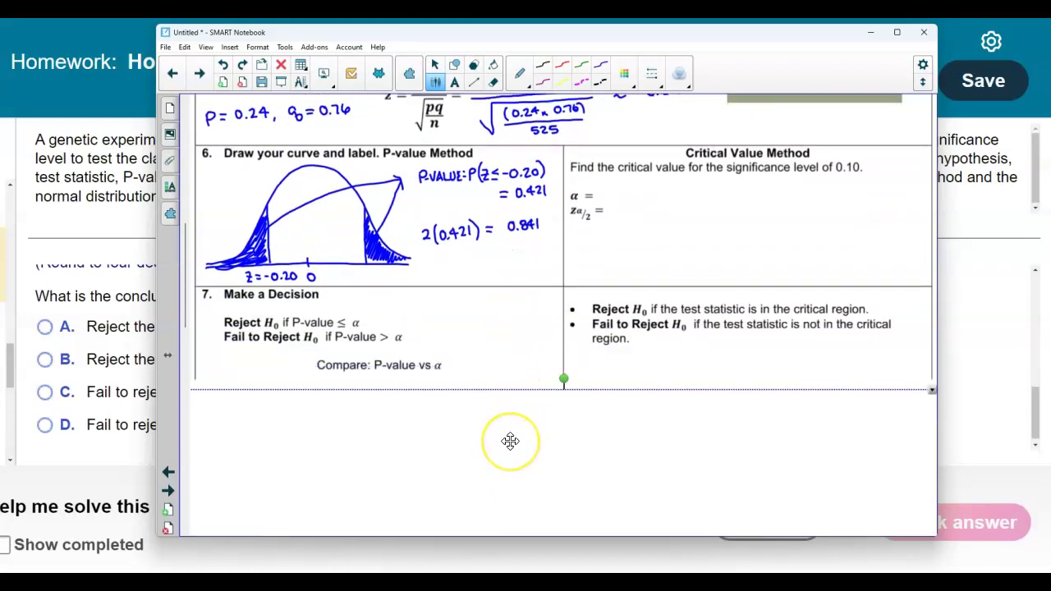
pyautogui.press('Return')
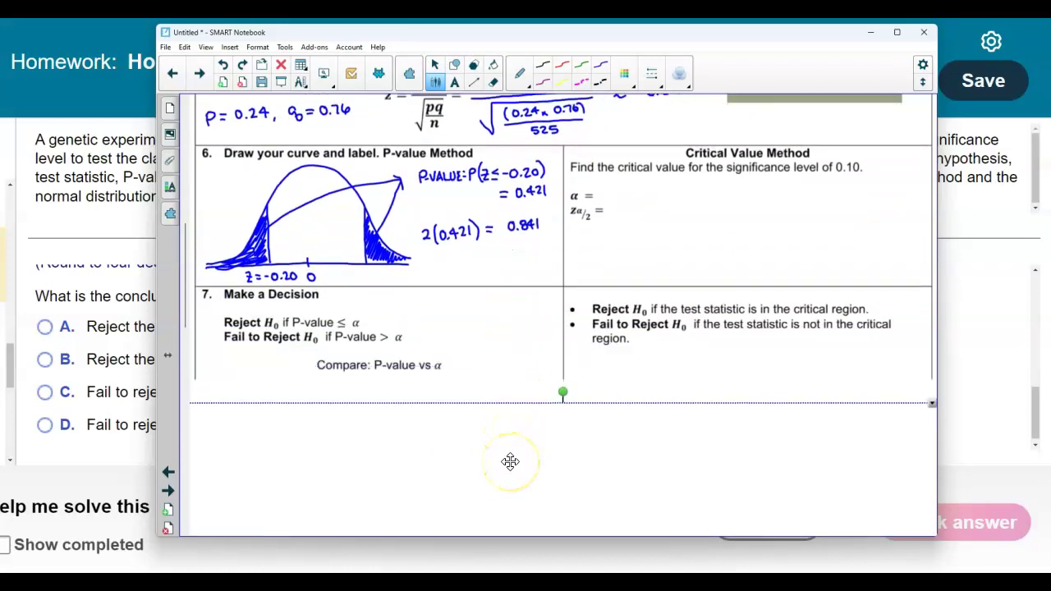
# Step: Handwrite 0.841 > 0.01 F.T.R. H₀ under the P-value vs α comparison and box the Fail to Reject H₀ rule
pyautogui.moveTo(373, 381); pyautogui.dragTo(371, 391)
pyautogui.scroll(2, 387, 364)
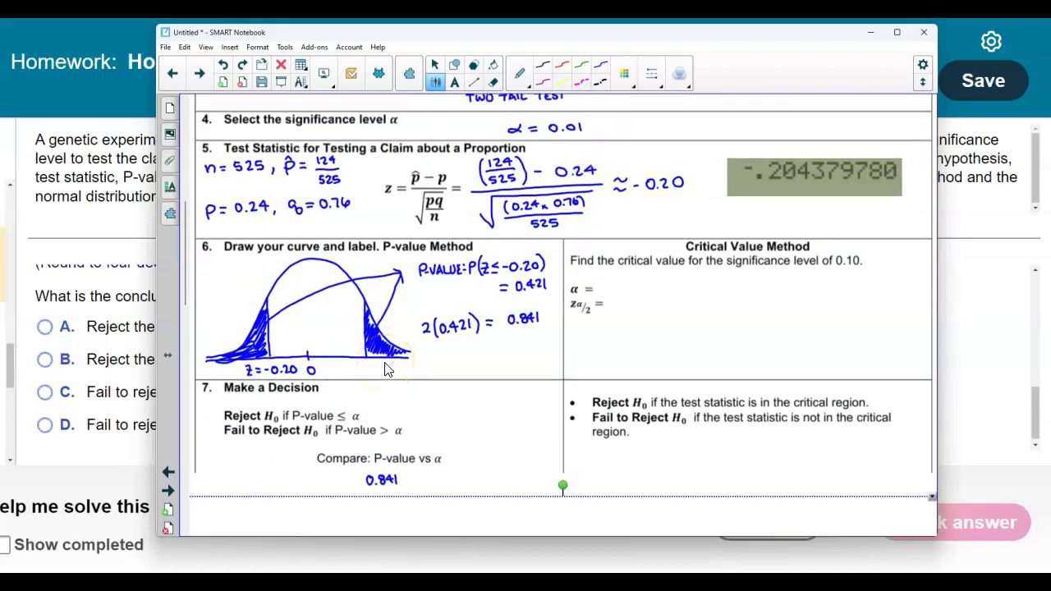
pyautogui.scroll(-2, 386, 370)
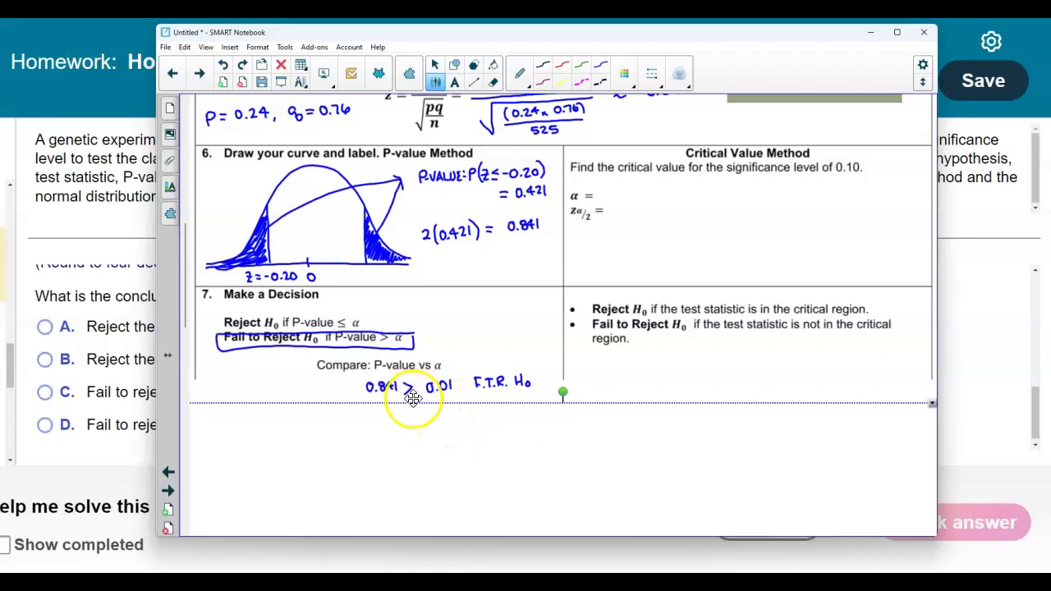
# Step: In the homework, answer the null hypothesis conclusion with option D, fail to reject because P-value is greater than α, and submit it
pyautogui.click(88, 456)
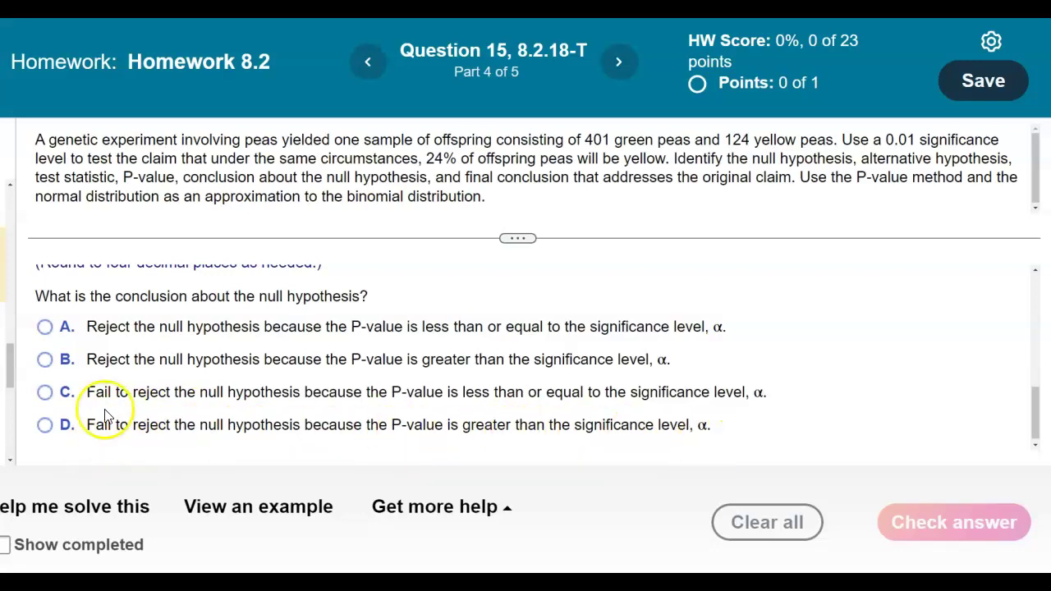
pyautogui.click(49, 427)
pyautogui.click(910, 521)
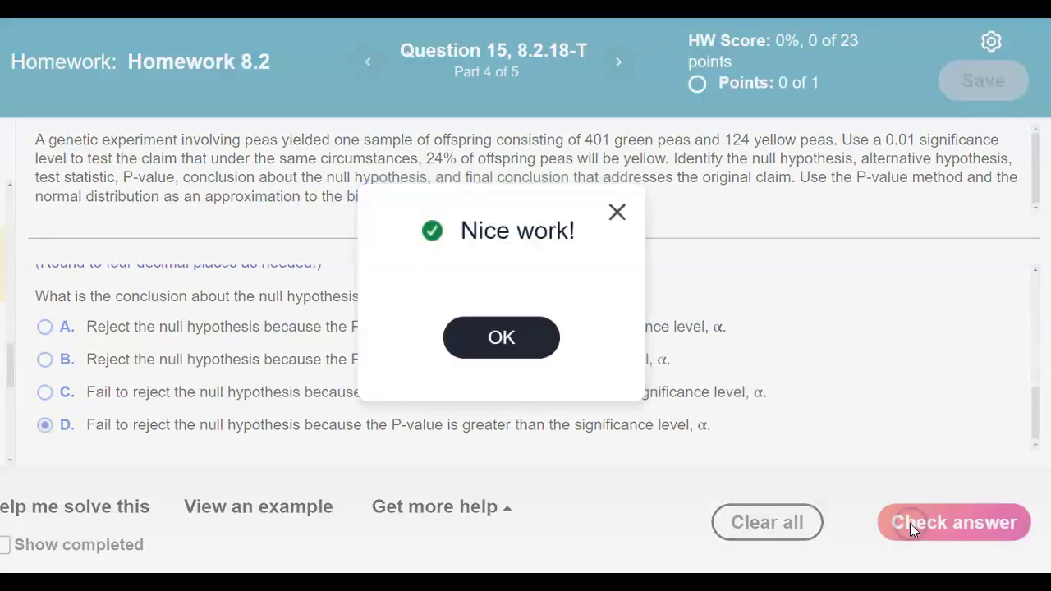
pyautogui.click(514, 339)
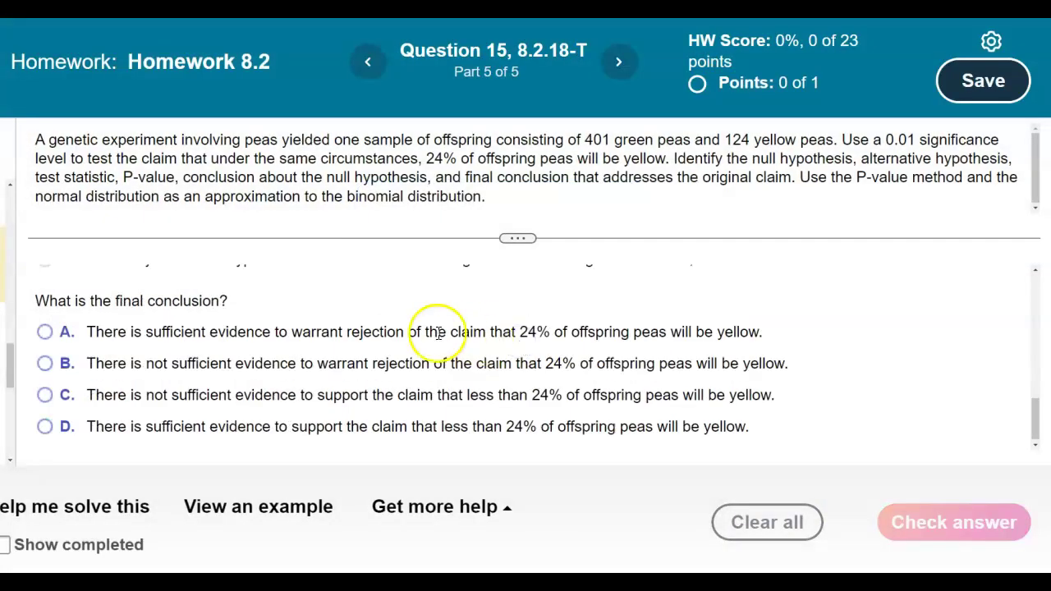
# Step: Switch back to the SMART Notebook worksheet and review the original claim and its opposite in section 1
pyautogui.click(581, 569)
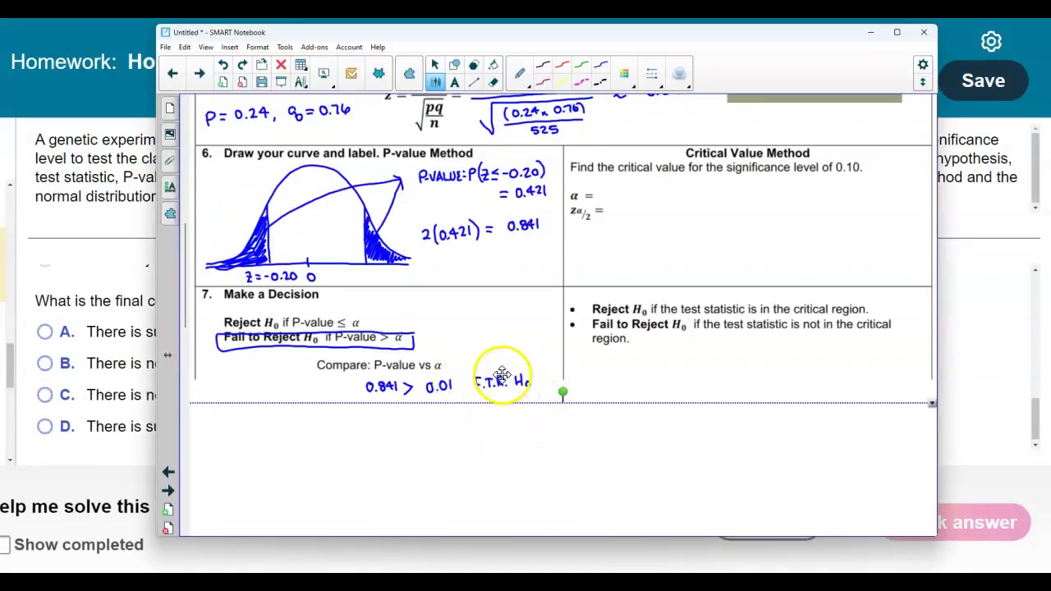
pyautogui.scroll(5, 513, 403)
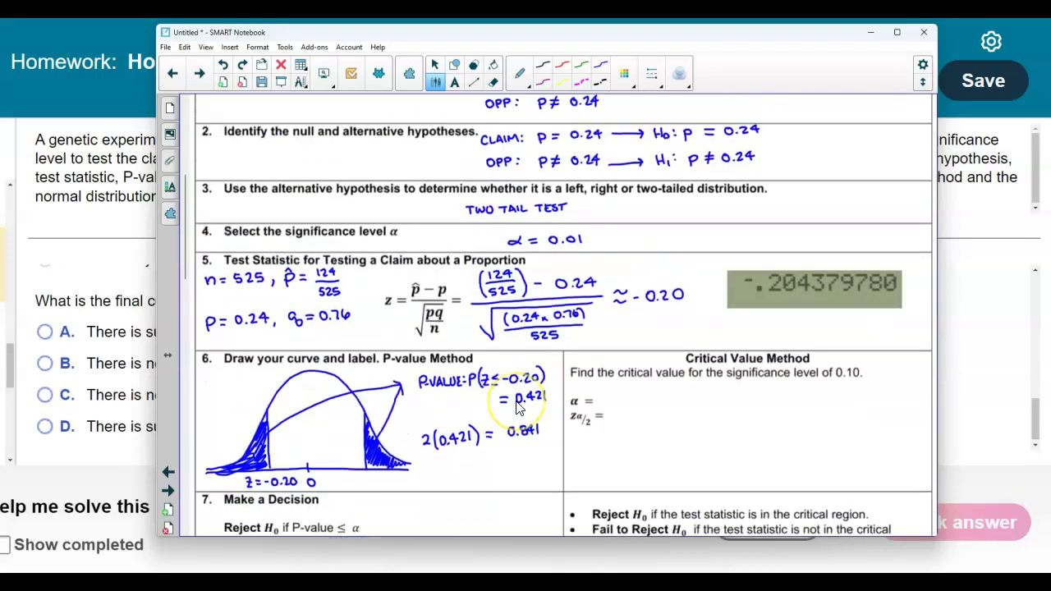
pyautogui.scroll(2, 518, 407)
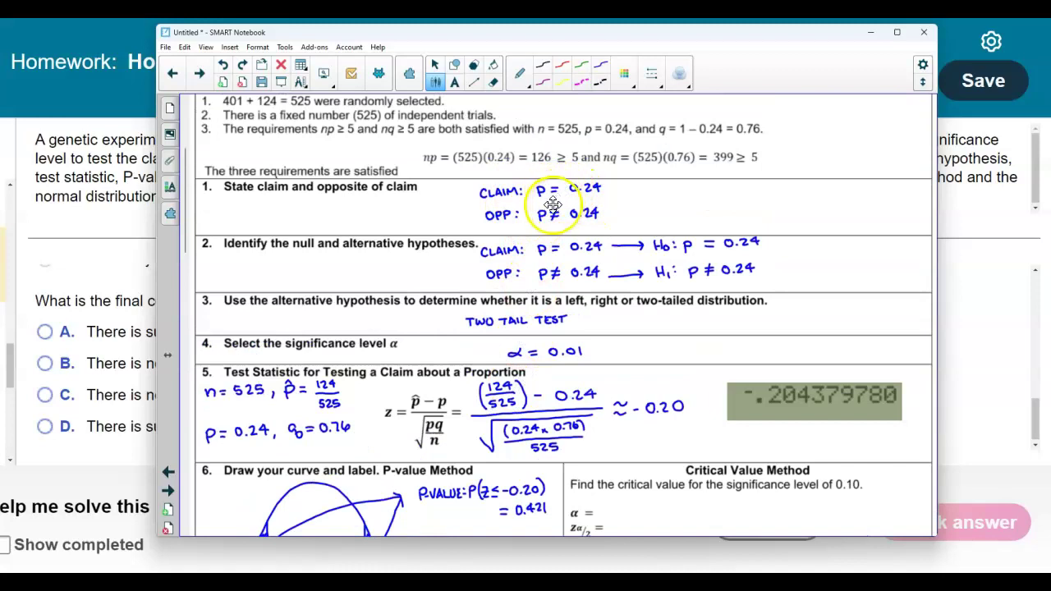
# Step: Uncover all four rows of the worksheet's section 8, State the conclusion
pyautogui.scroll(-10, 509, 287)
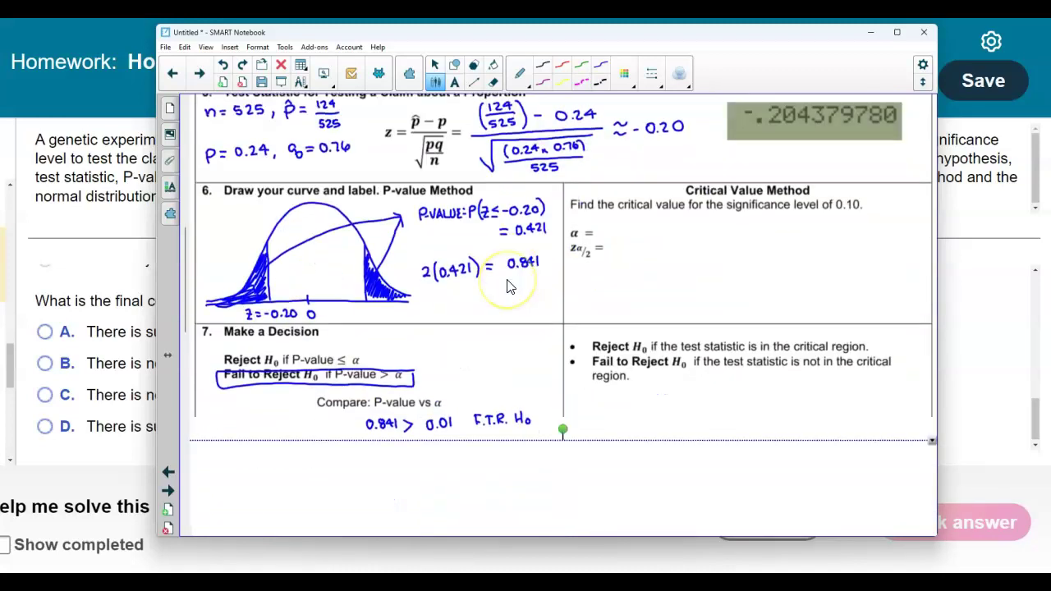
pyautogui.click(521, 370)
pyautogui.click(516, 401)
pyautogui.scroll(-2, 514, 386)
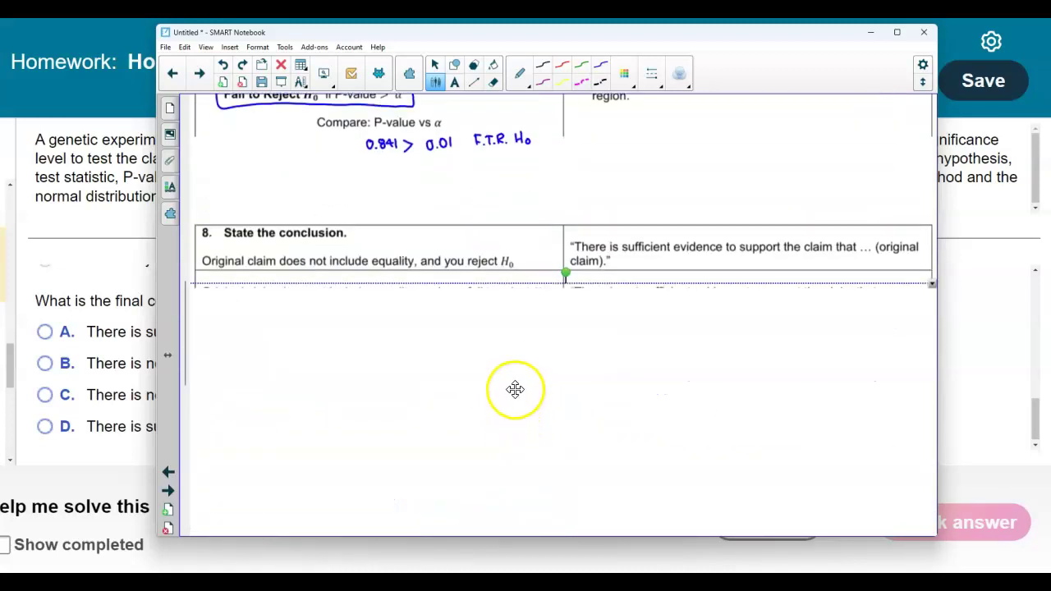
pyautogui.click(516, 391)
pyautogui.moveTo(516, 390); pyautogui.dragTo(513, 470)
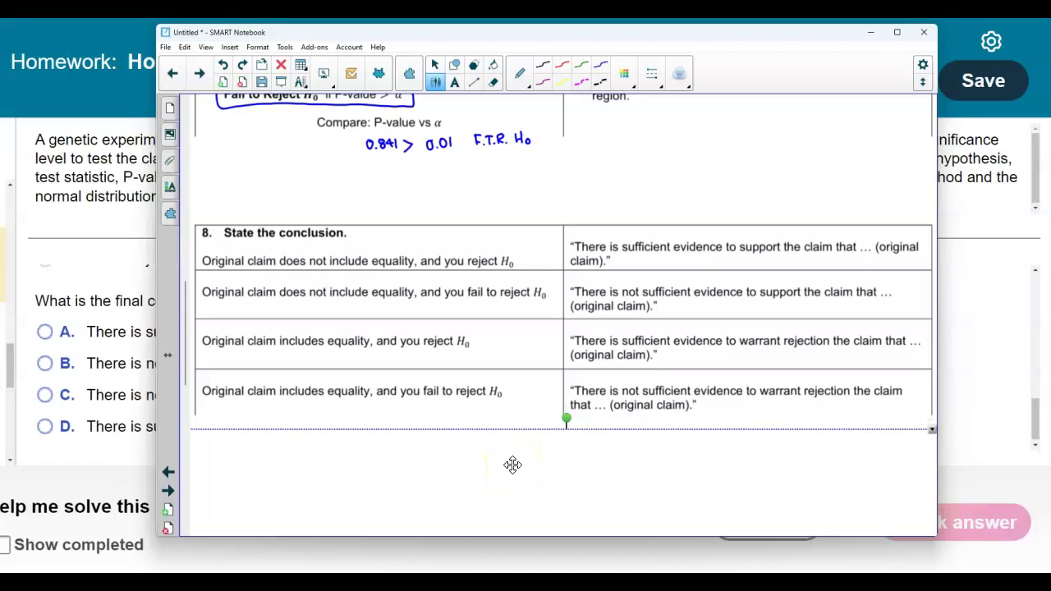
# Step: Cross out the first three conclusion rows and box the row for a claim that includes equality with failure to reject H₀
pyautogui.moveTo(289, 242); pyautogui.dragTo(263, 239)
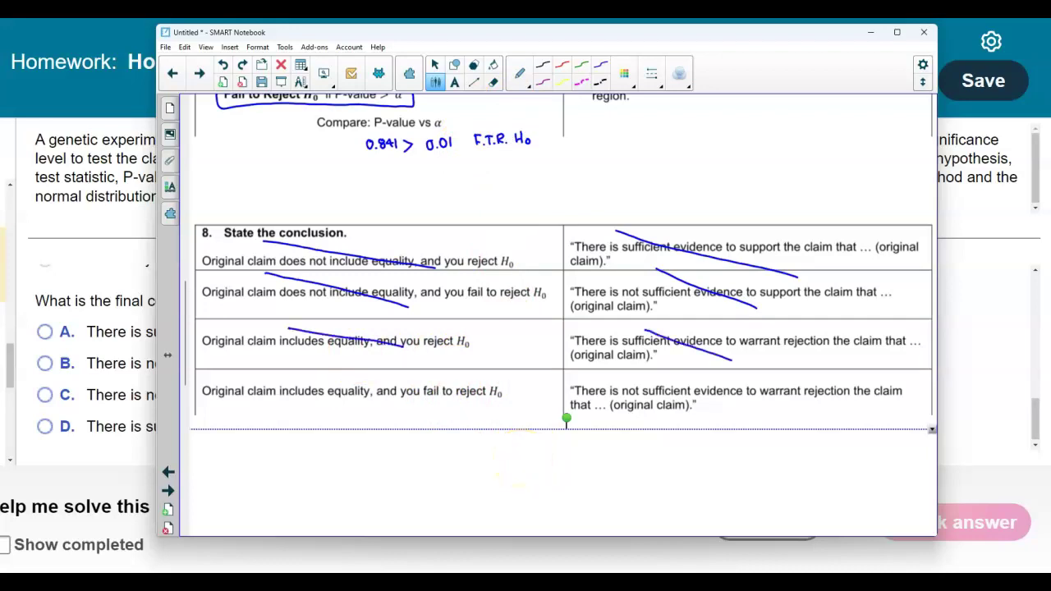
pyautogui.moveTo(914, 377); pyautogui.dragTo(571, 373)
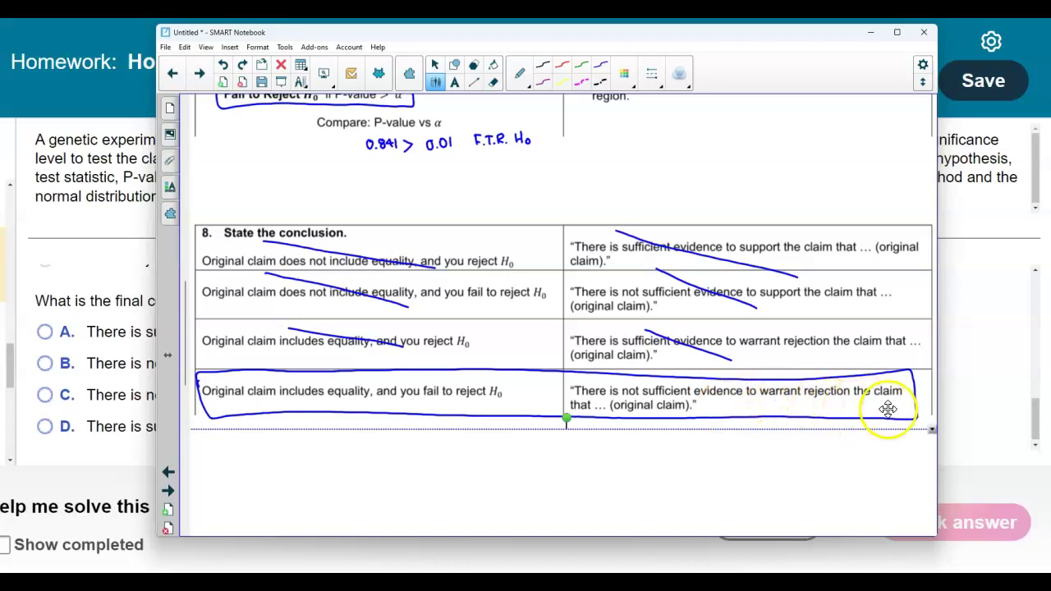
# Step: In the homework, answer the final conclusion with option B, not sufficient evidence to warrant rejection of the 24% claim, and submit it
pyautogui.click(131, 229)
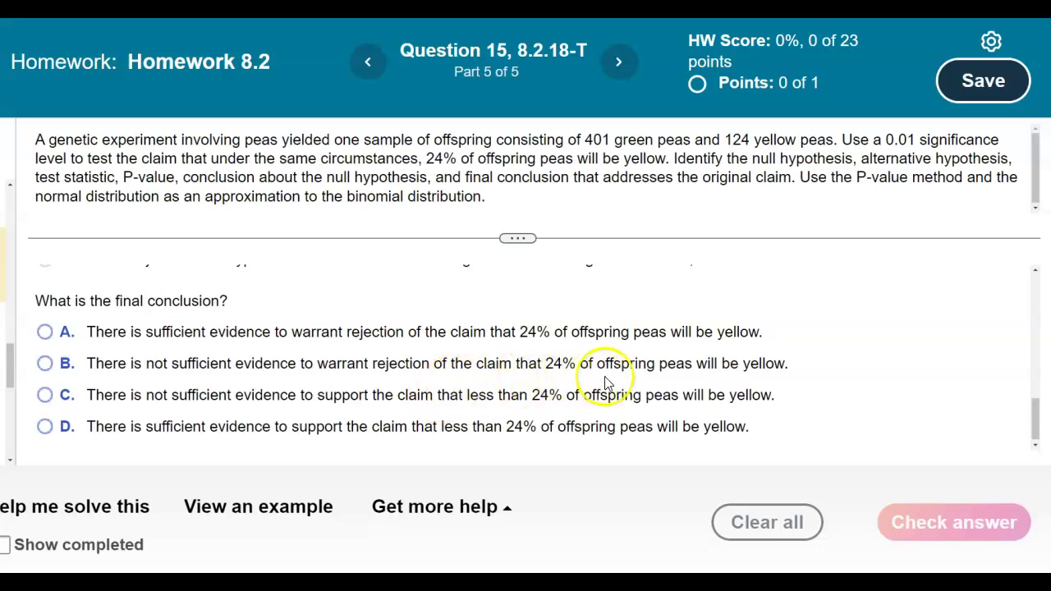
pyautogui.click(45, 363)
pyautogui.click(980, 532)
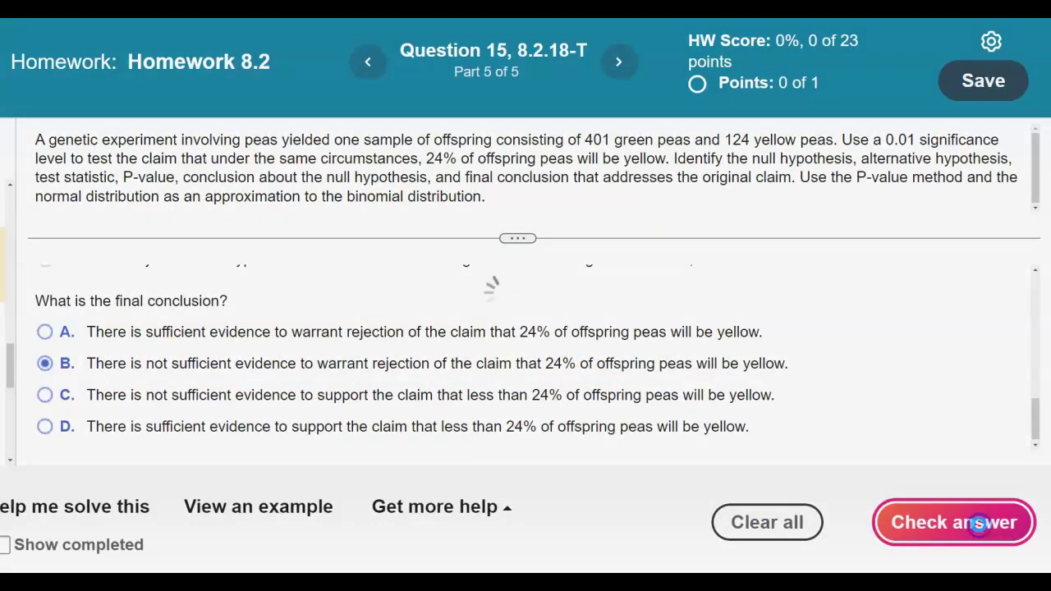
pyautogui.click(624, 220)
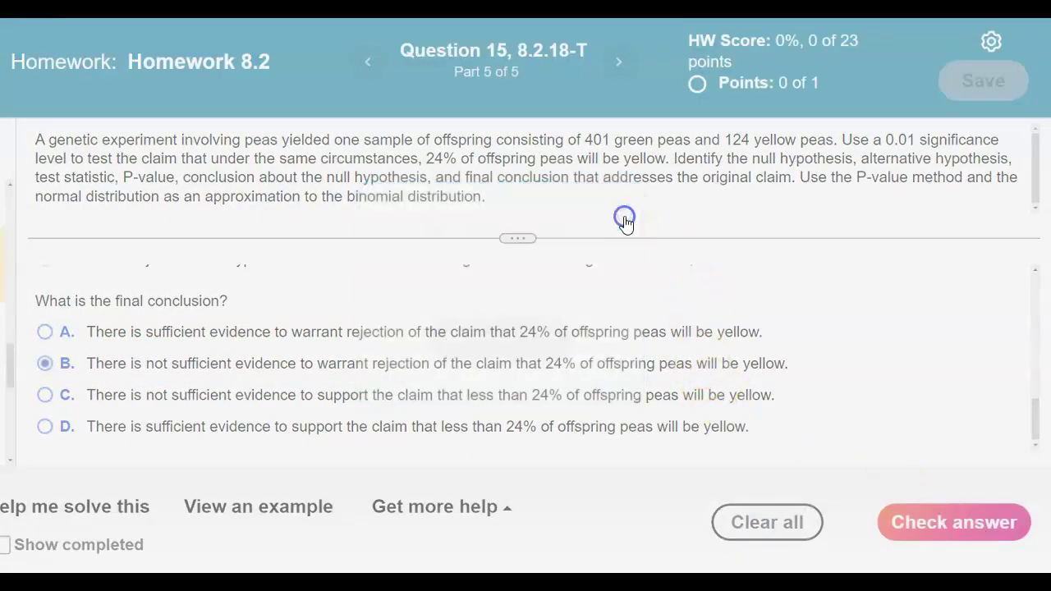